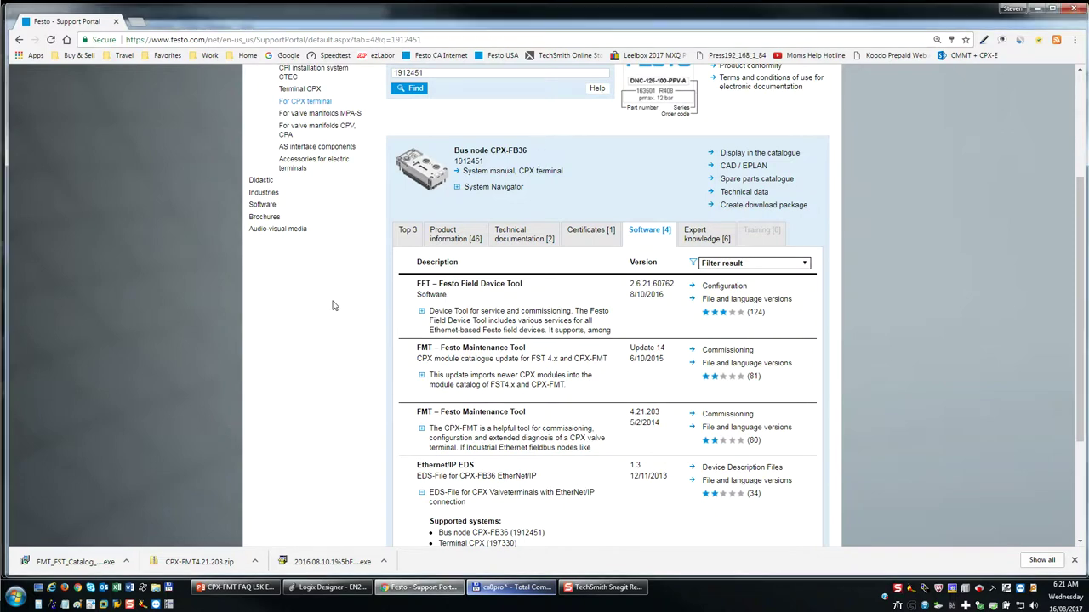
# Replace the portal search term 1912451 with FMT and run the search.
pyautogui.scroll(3, 378, 247)
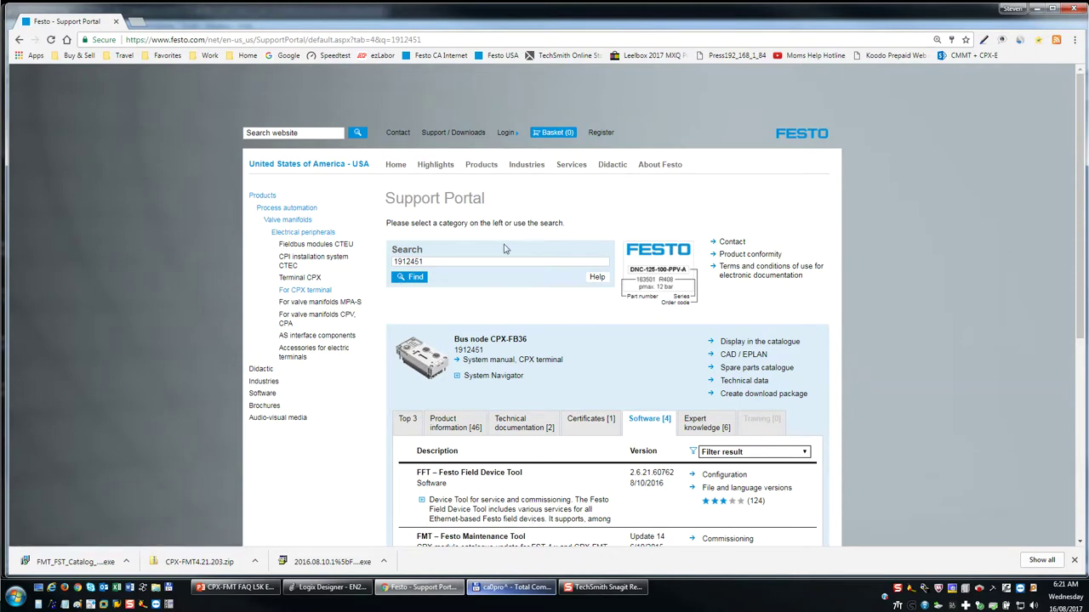
pyautogui.click(453, 261)
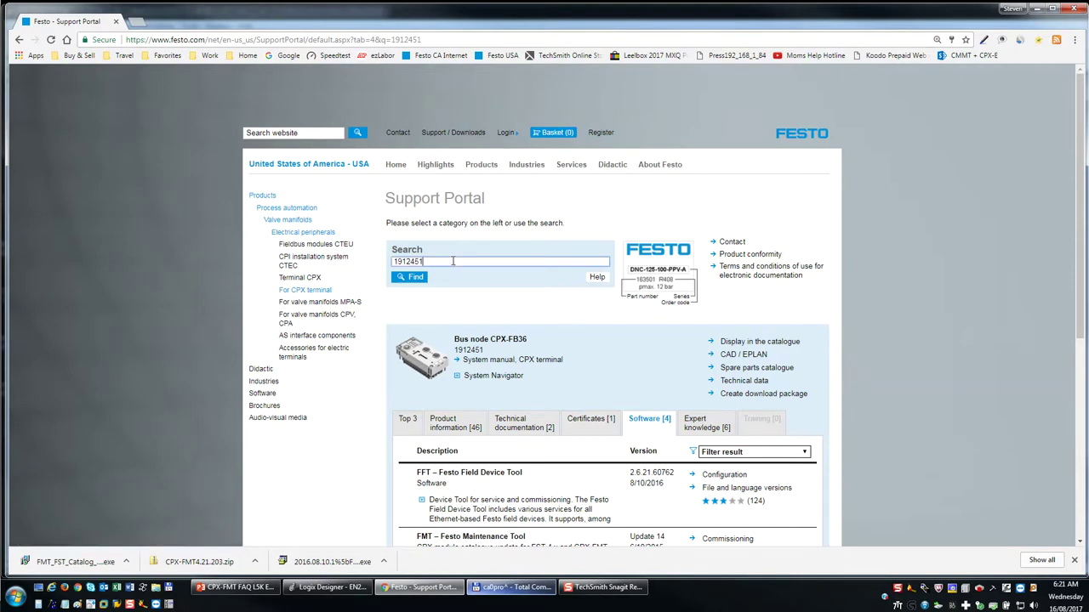
pyautogui.doubleClick(453, 261)
pyautogui.write('F')
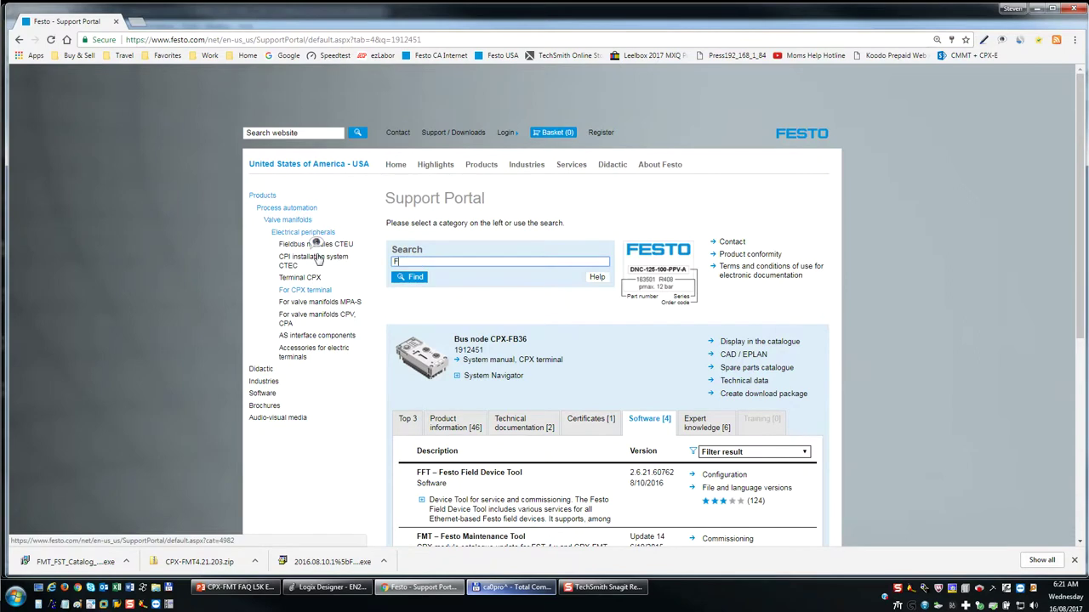
pyautogui.write('MT')
pyautogui.press('Return')
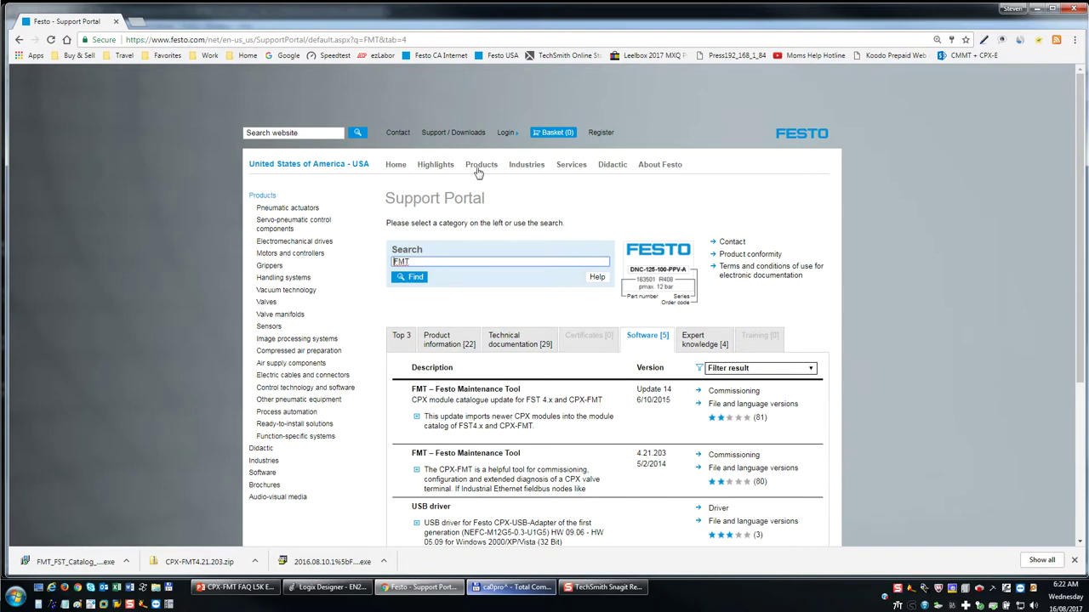
# Note the Festo Maintenance Tool version 4.21.203 in the results, then close the browser.
pyautogui.moveTo(474, 258); pyautogui.dragTo(393, 261)
pyautogui.moveTo(638, 454); pyautogui.dragTo(670, 455)
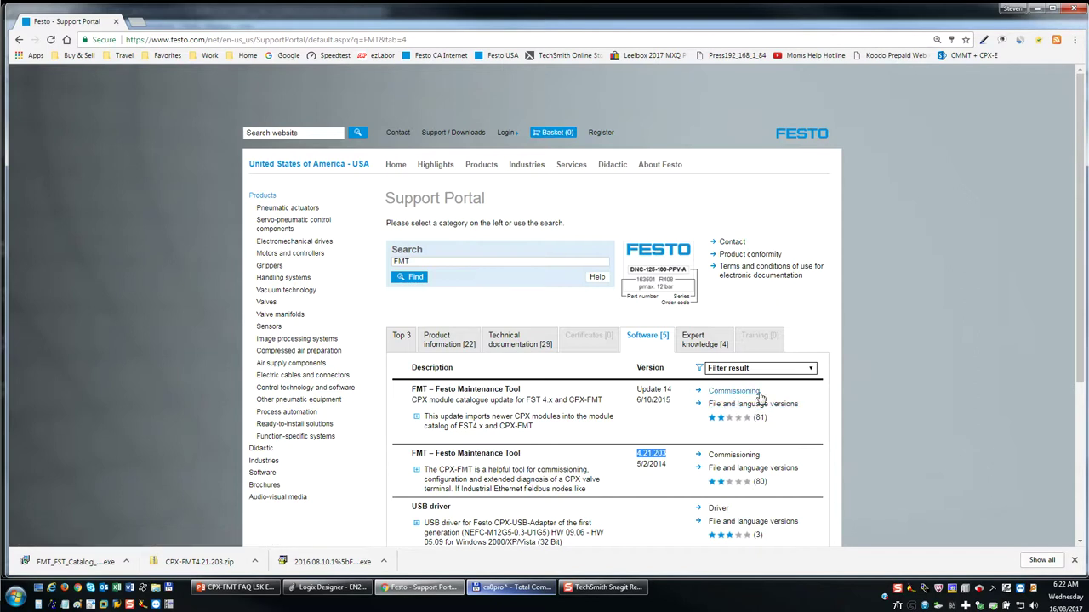
pyautogui.click(1075, 6)
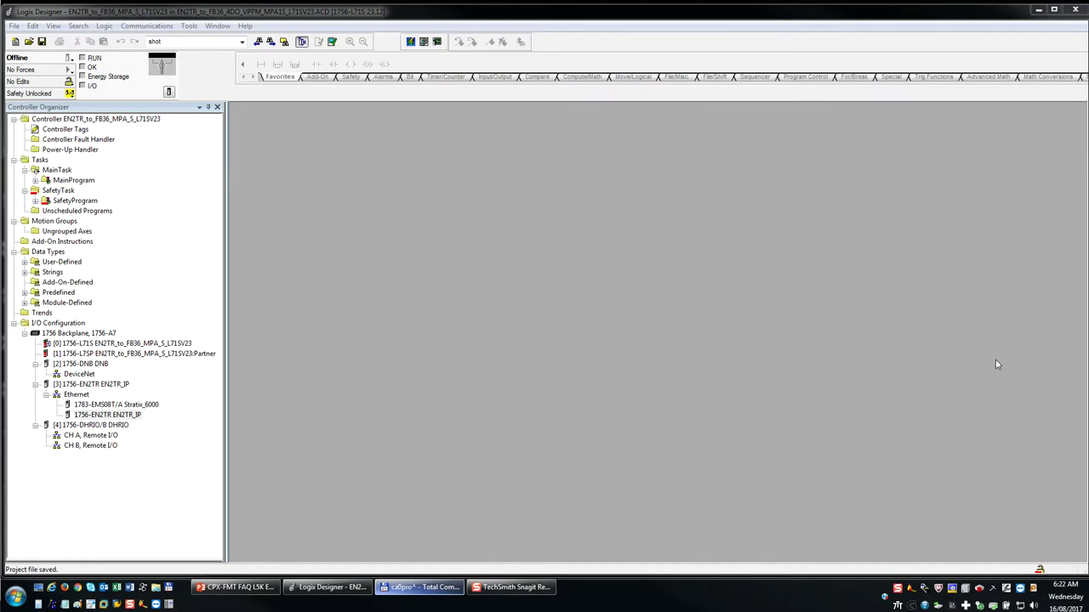
# Minimize Logix Designer and launch CPX-FMT from its desktop FMT icon.
pyautogui.click(1039, 10)
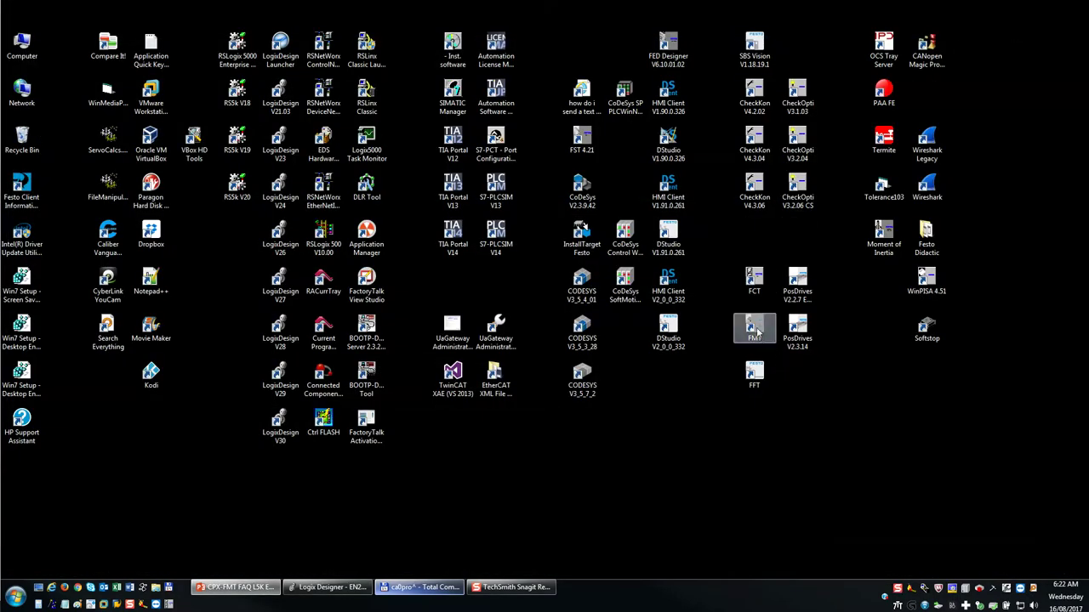
pyautogui.doubleClick(756, 331)
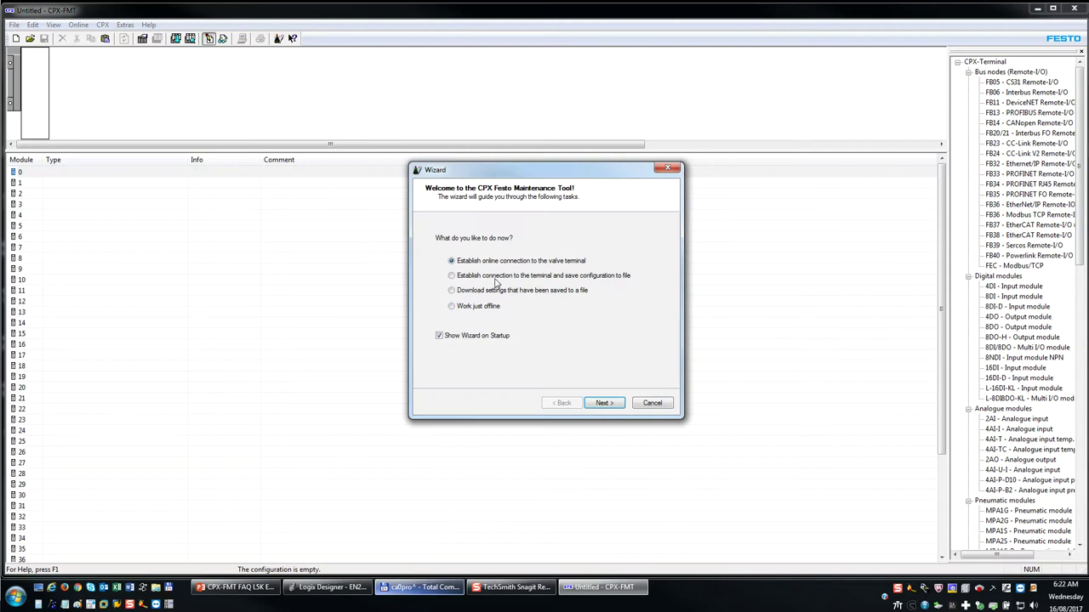
# Keep 'Establish online connection' and continue to Communication Settings (TCP/IP, 192.168.1.39), then bring up the network tray menu.
pyautogui.click(599, 404)
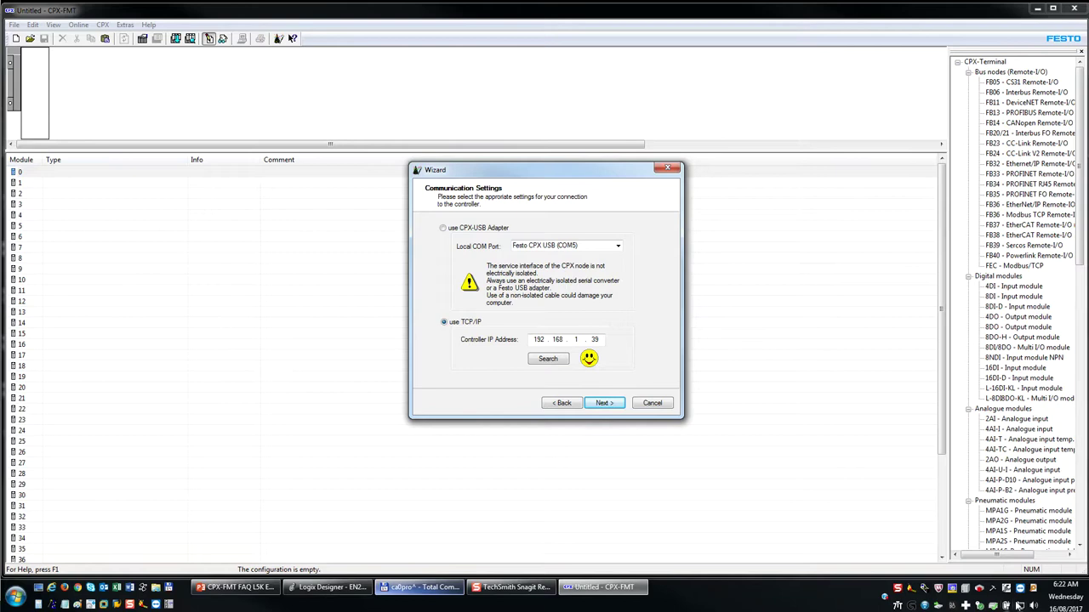
pyautogui.rightClick(1018, 605)
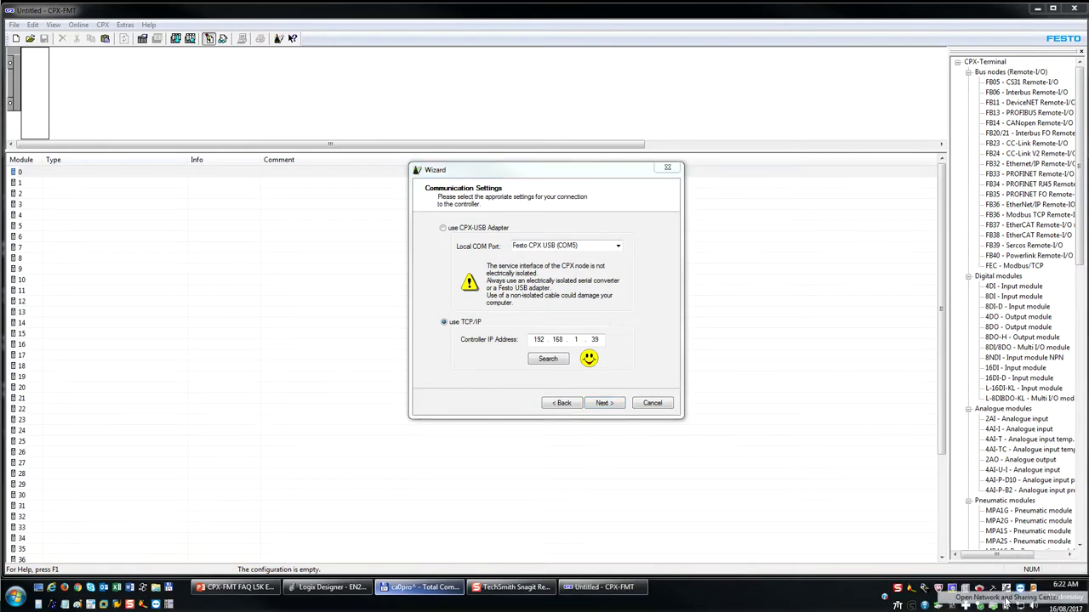
# Open the Properties of the Hard Port Demo Room network adapter.
pyautogui.click(1006, 598)
pyautogui.click(59, 89)
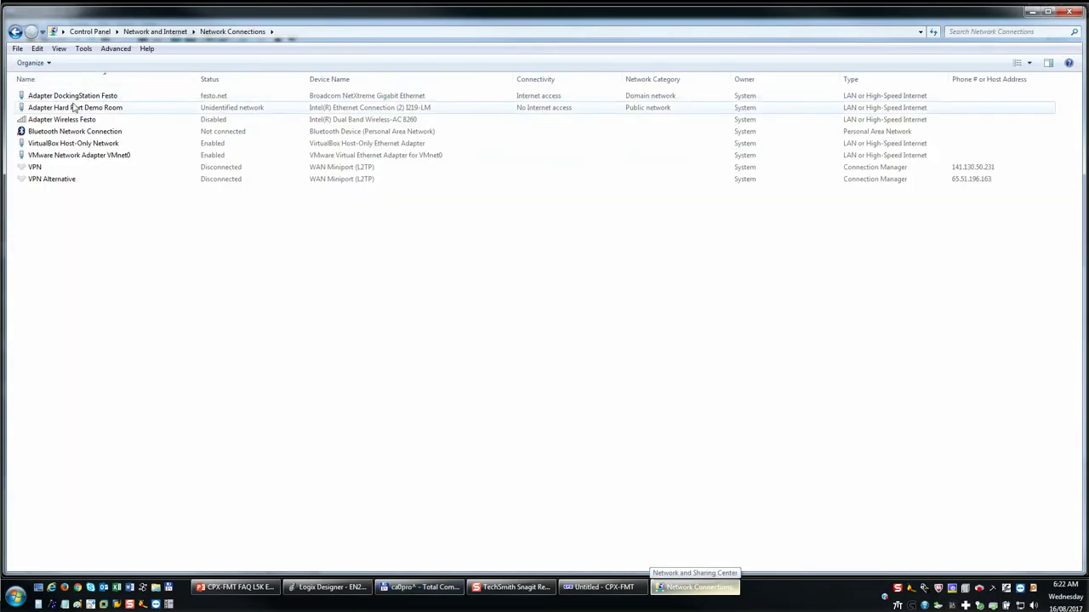
pyautogui.click(74, 107)
pyautogui.rightClick(74, 107)
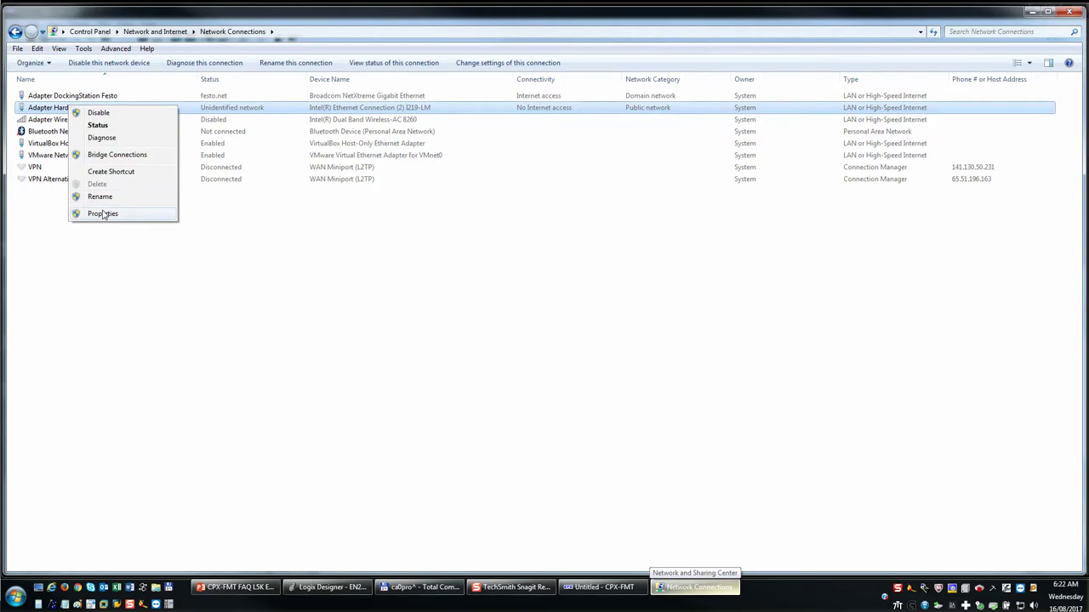
pyautogui.click(103, 214)
# Check the adapter's IPv4 settings (192.168.1.3, mask 255.255.255.0) and cancel out unchanged.
pyautogui.scroll(-2, 143, 196)
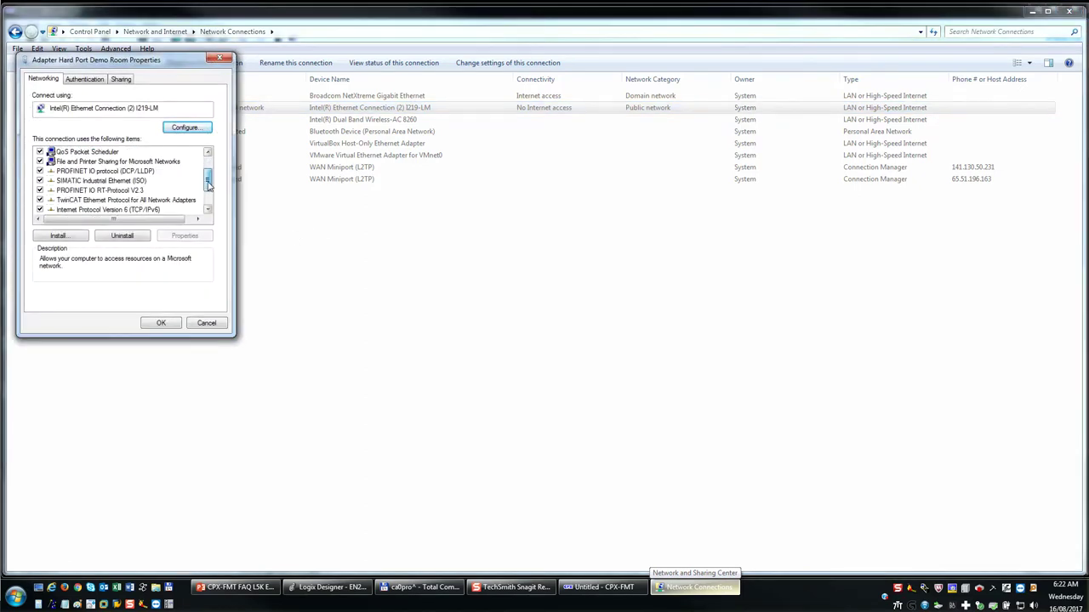
pyautogui.click(124, 213)
pyautogui.scroll(-1, 130, 198)
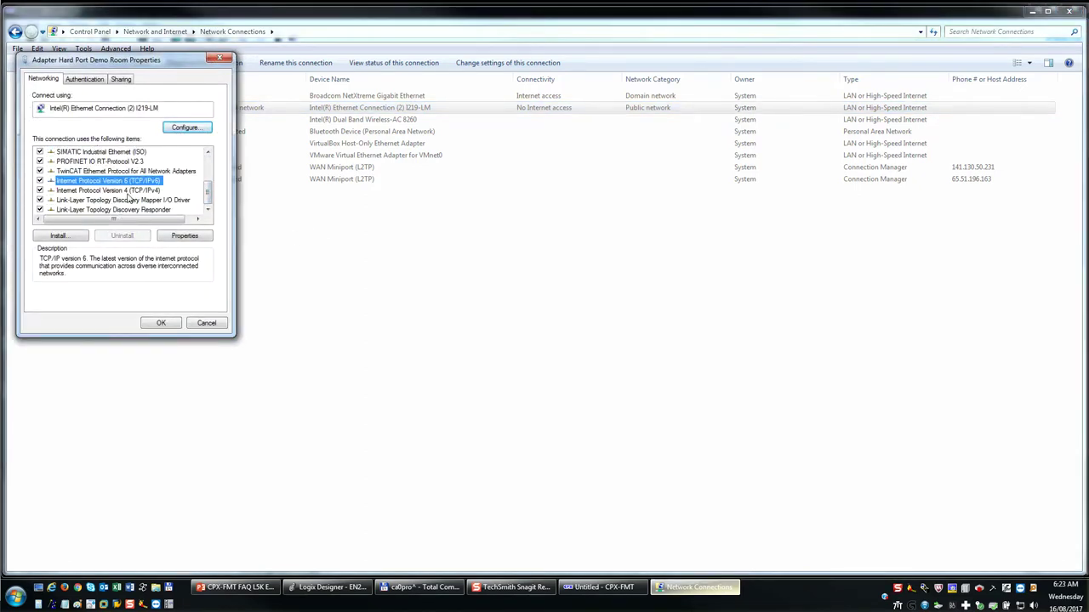
pyautogui.click(185, 236)
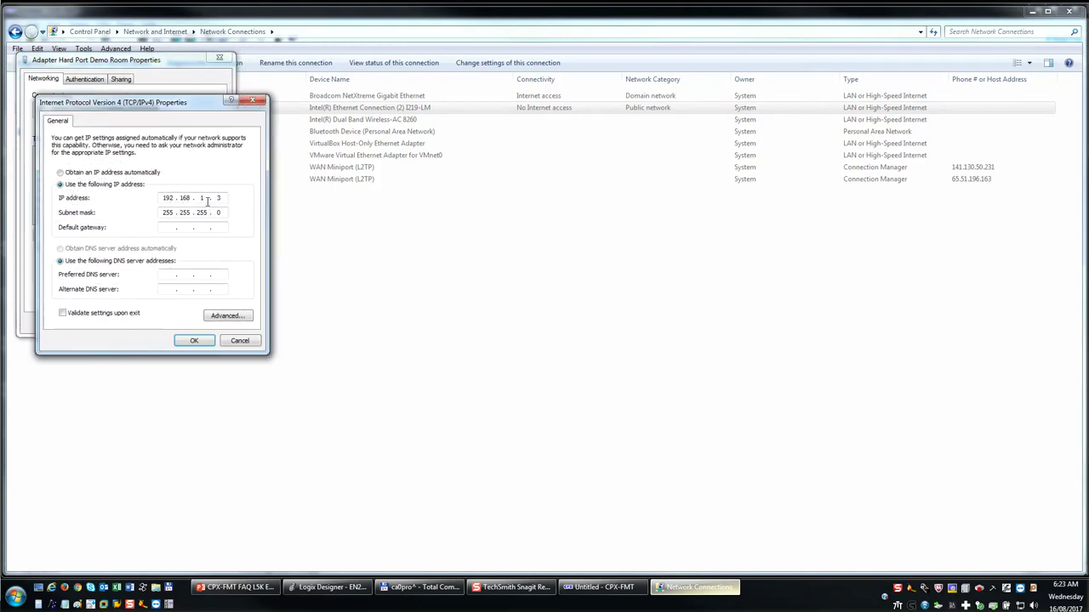
pyautogui.click(238, 341)
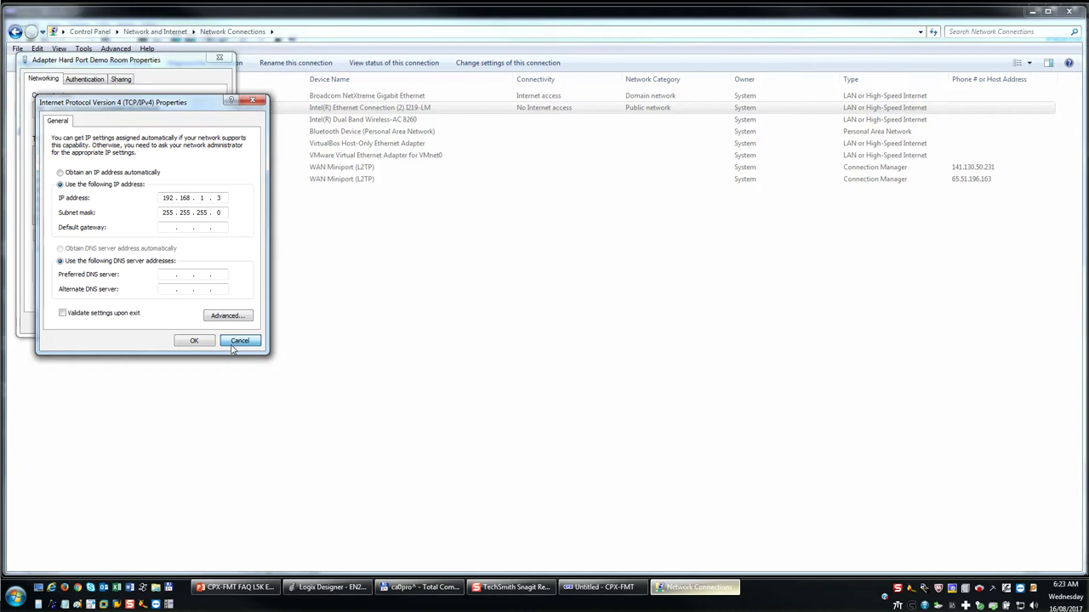
pyautogui.click(239, 341)
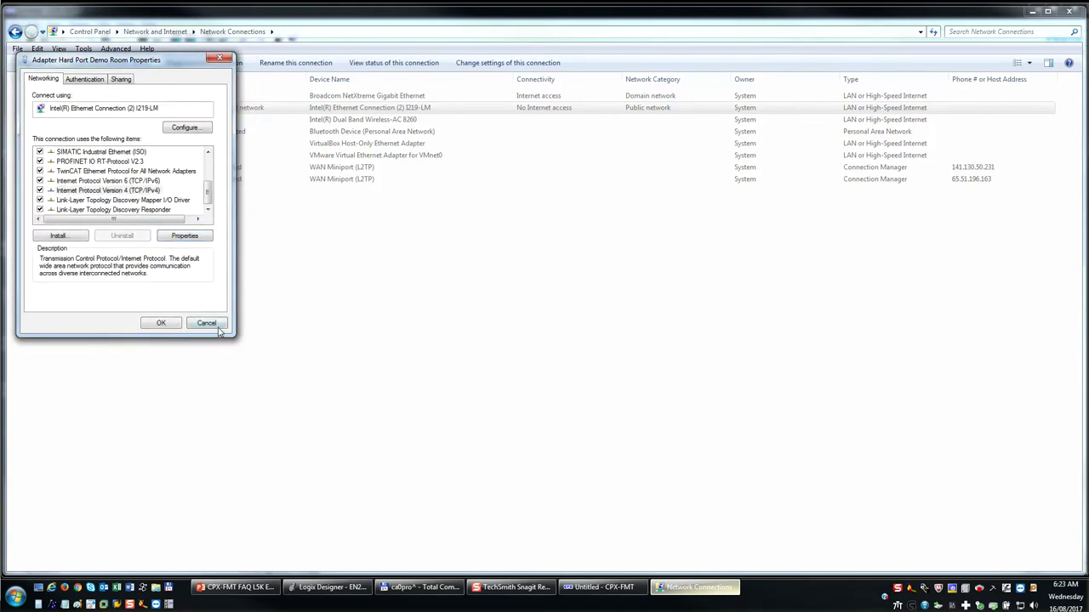
pyautogui.click(211, 326)
# Search the network, pick the CPX-FB36 controller at 192.168.1.39, and finish the wizard online.
pyautogui.click(1068, 11)
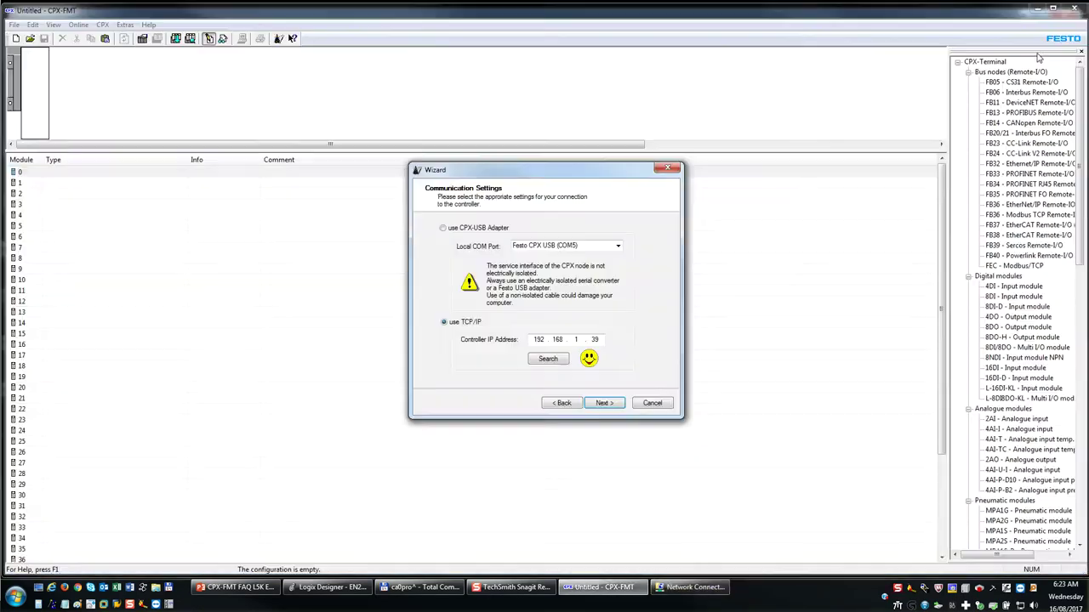
pyautogui.click(548, 358)
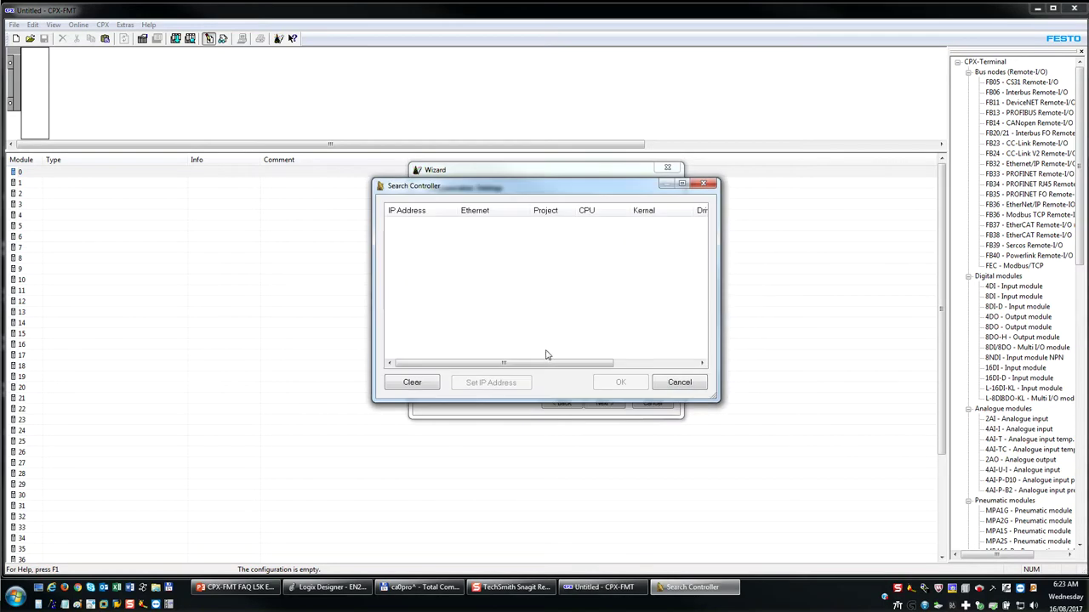
pyautogui.click(442, 227)
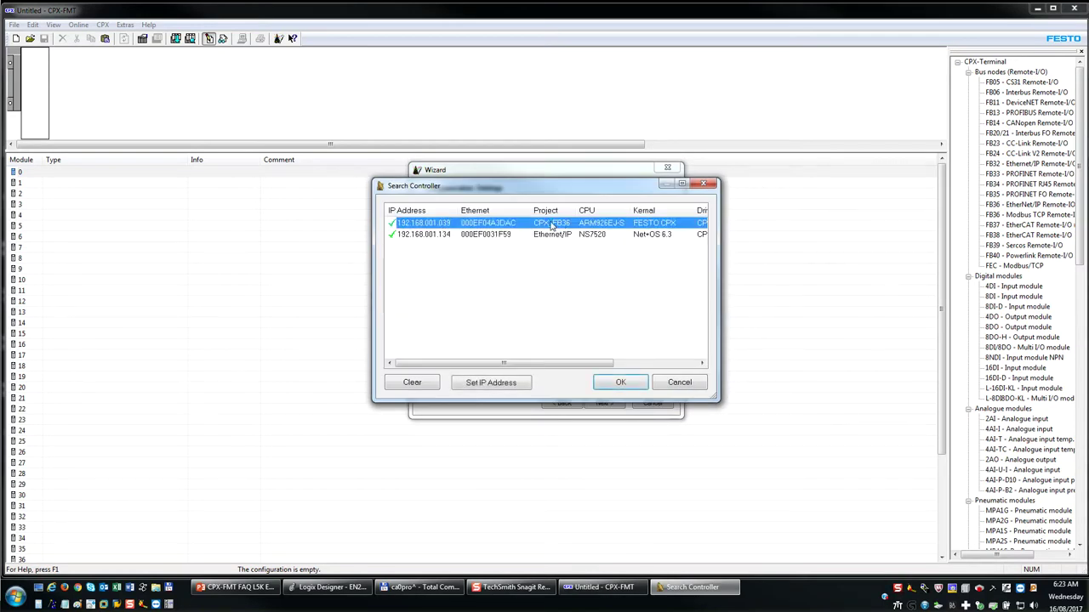
pyautogui.click(624, 382)
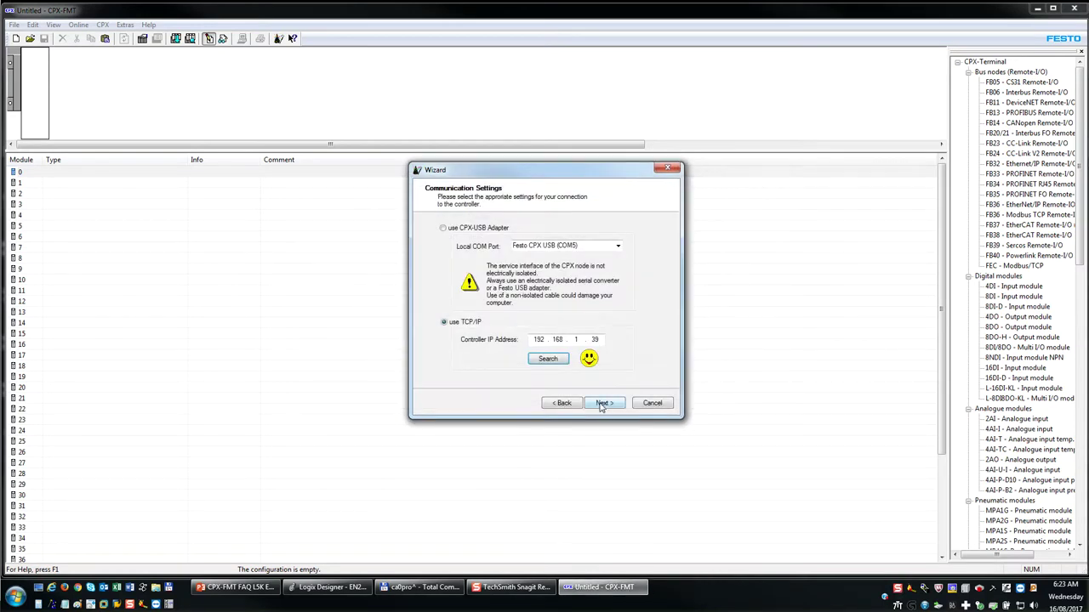
pyautogui.click(602, 405)
pyautogui.click(603, 404)
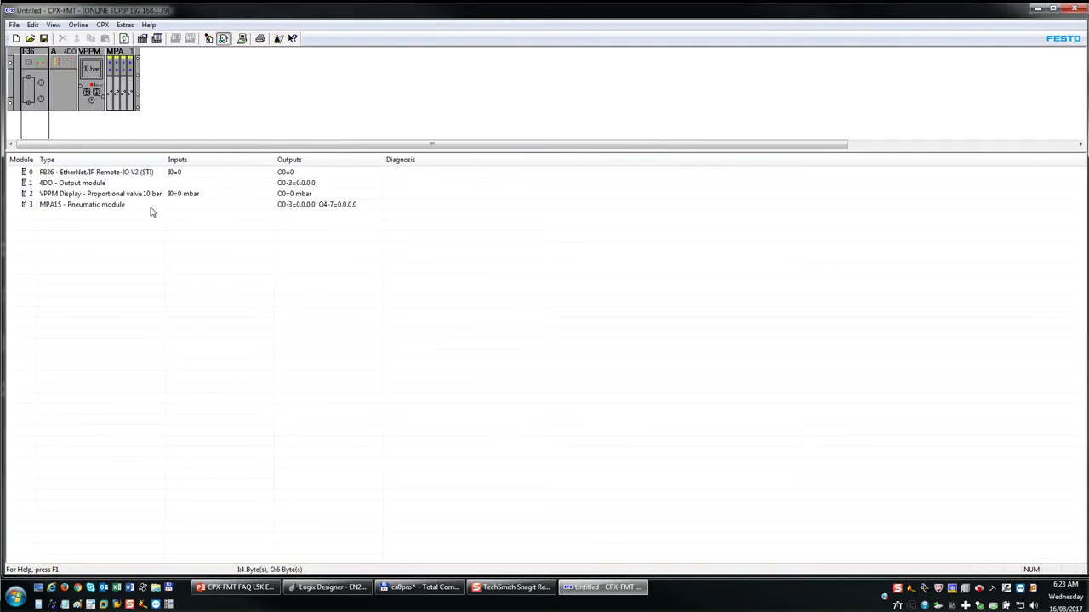
# Widen the Type column and review the FB36, 4DO, VPPM and MPA1S module rows.
pyautogui.moveTo(165, 159); pyautogui.dragTo(192, 160)
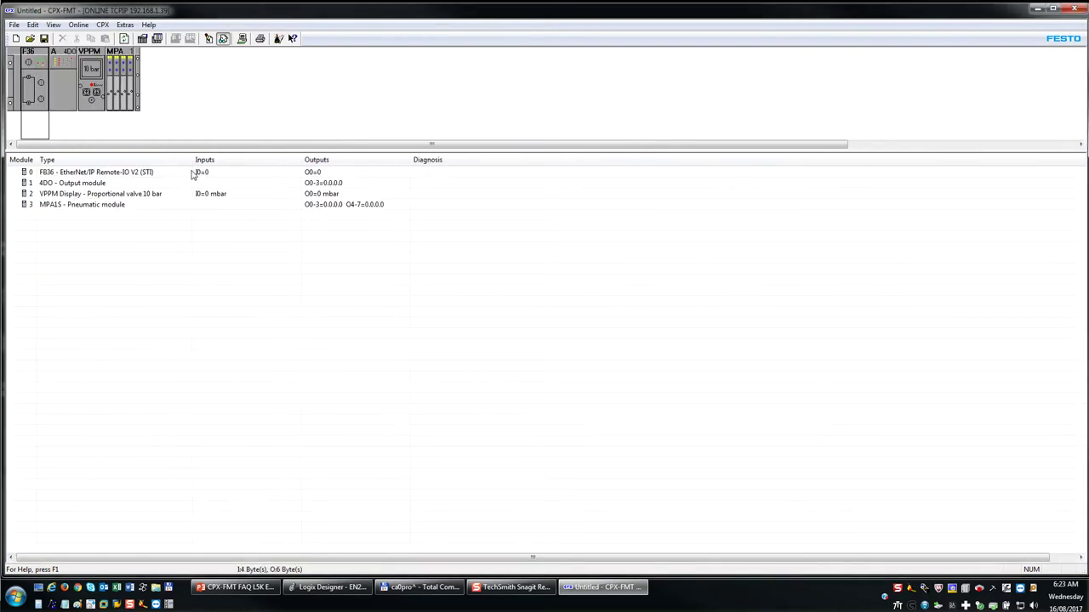
pyautogui.click(92, 184)
pyautogui.click(85, 173)
pyautogui.click(75, 204)
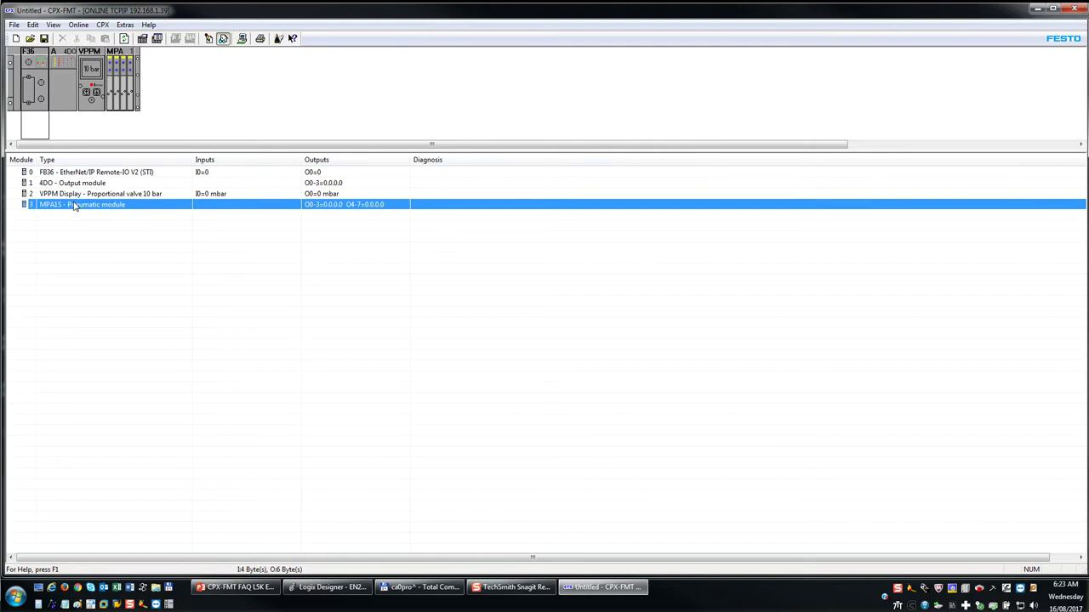
pyautogui.click(77, 194)
pyautogui.click(78, 183)
pyautogui.click(80, 174)
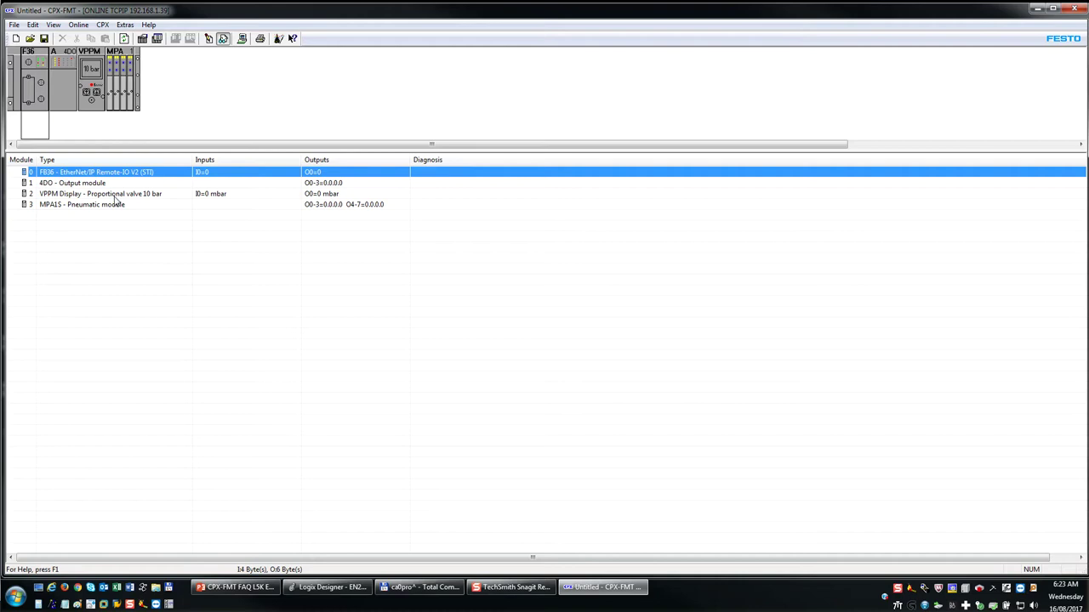
# Set the VPPM module's Dimension unit to psi and Controller setting to fast, apply, and close.
pyautogui.doubleClick(115, 195)
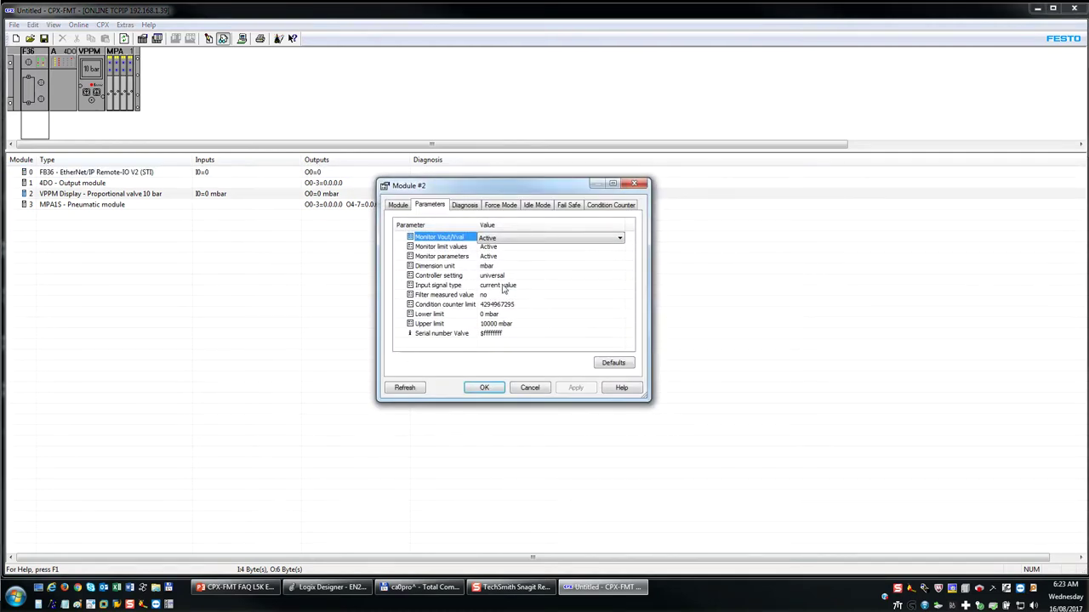
pyautogui.click(499, 267)
pyautogui.click(499, 267)
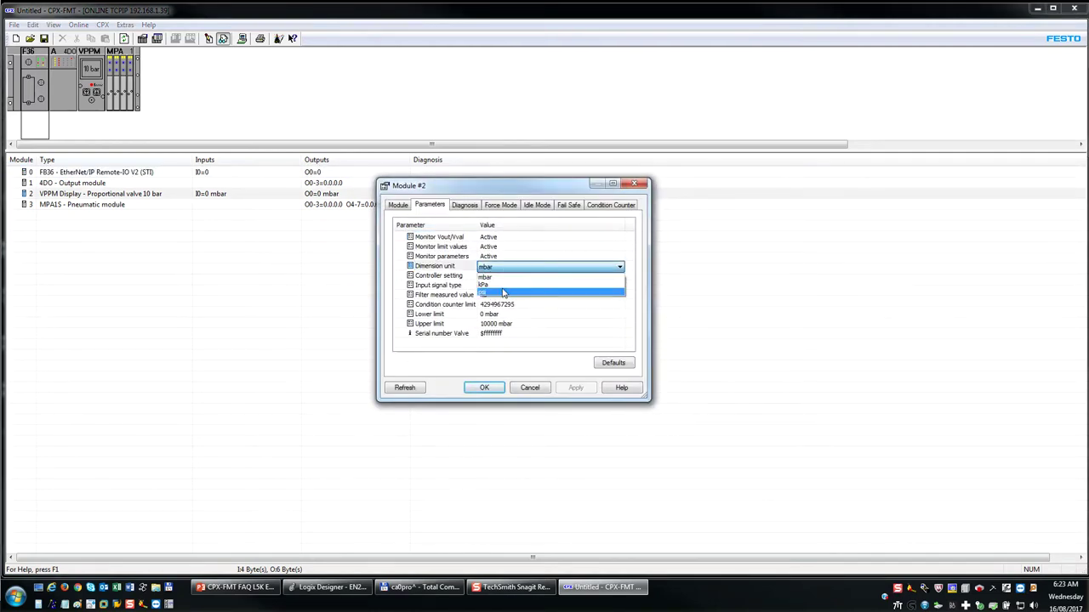
pyautogui.click(504, 292)
pyautogui.click(513, 279)
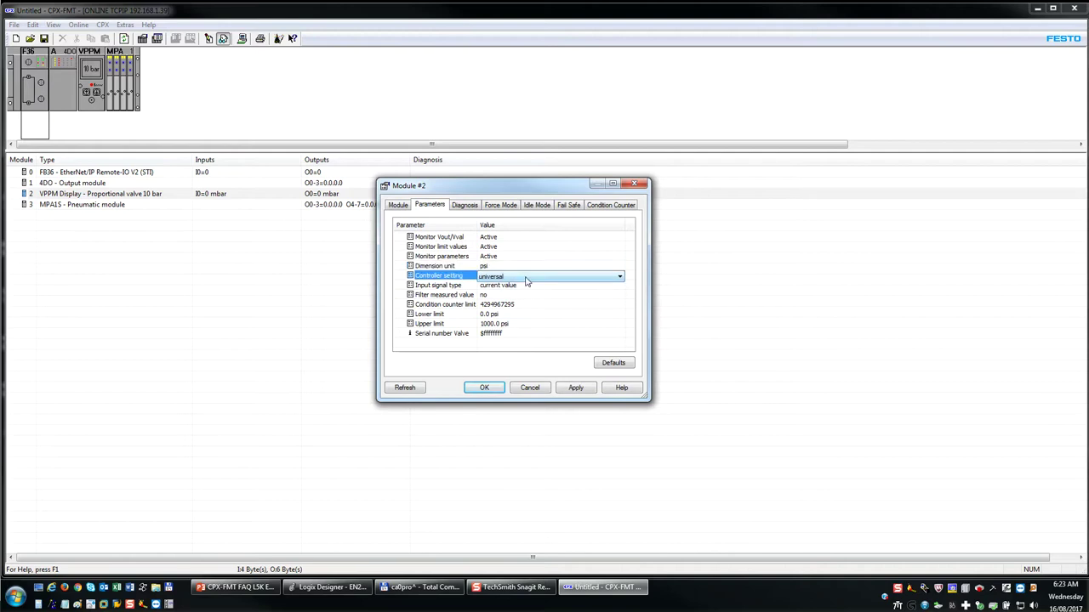
pyautogui.click(526, 279)
pyautogui.click(491, 287)
pyautogui.click(443, 286)
pyautogui.click(577, 389)
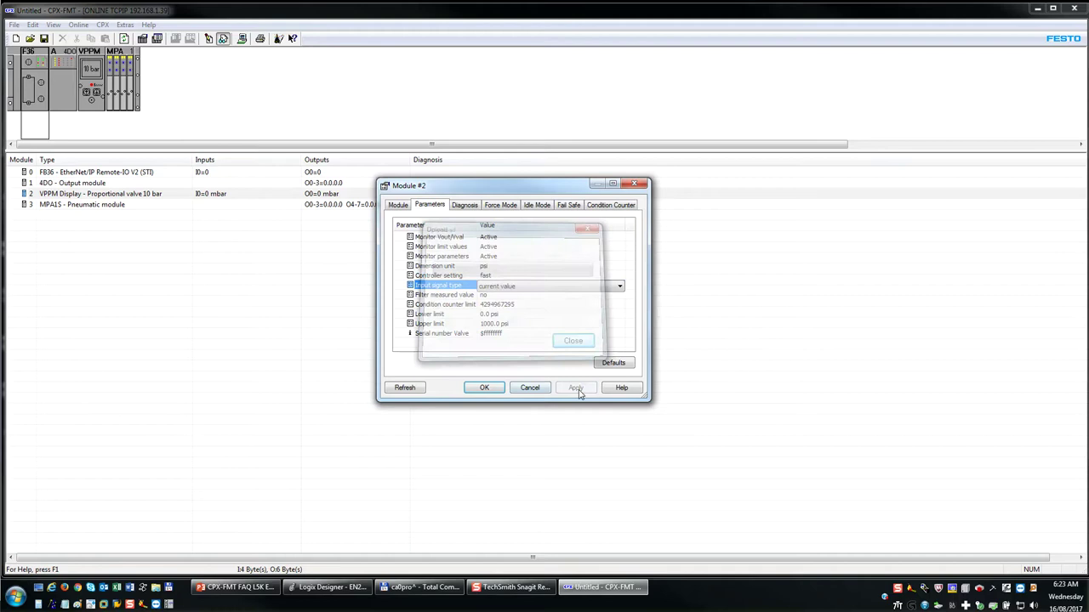
pyautogui.click(487, 389)
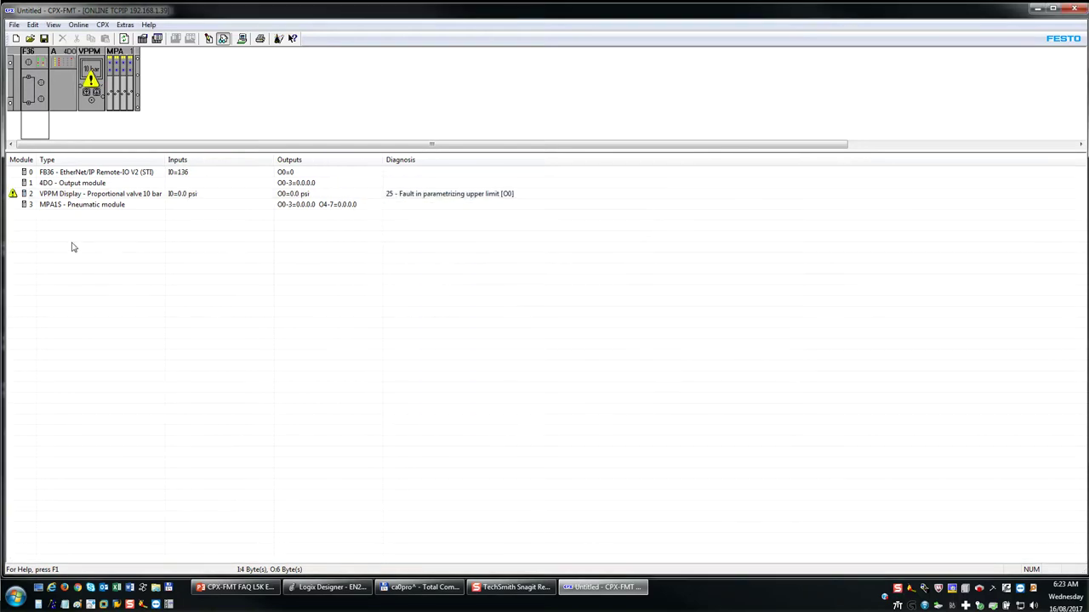
# On the VPPM module's Parameters tab, change the Upper limit to 3000.0 psi.
pyautogui.click(98, 196)
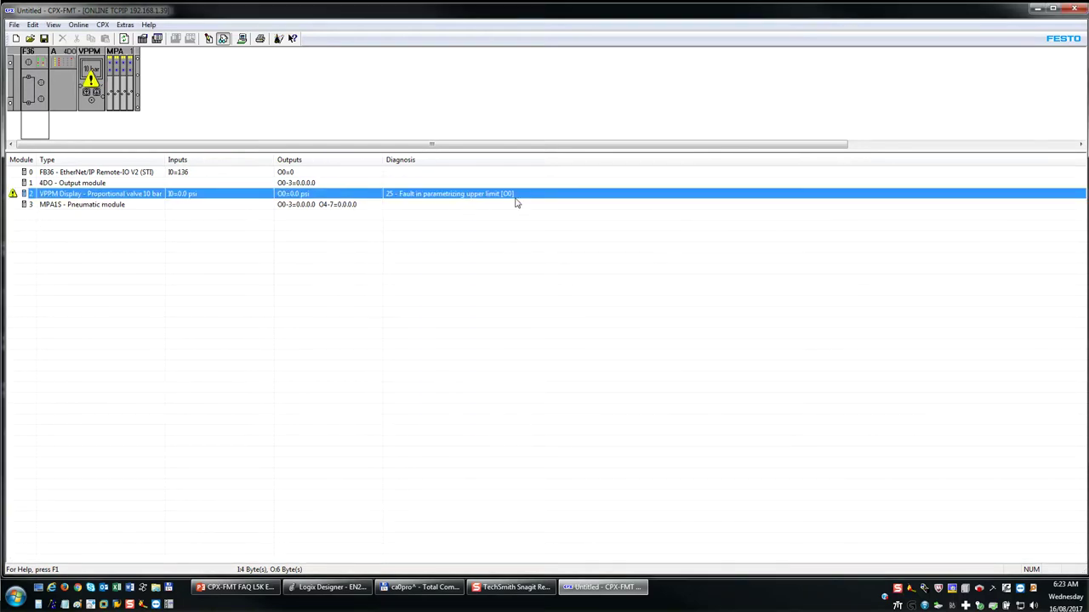
pyautogui.doubleClick(68, 198)
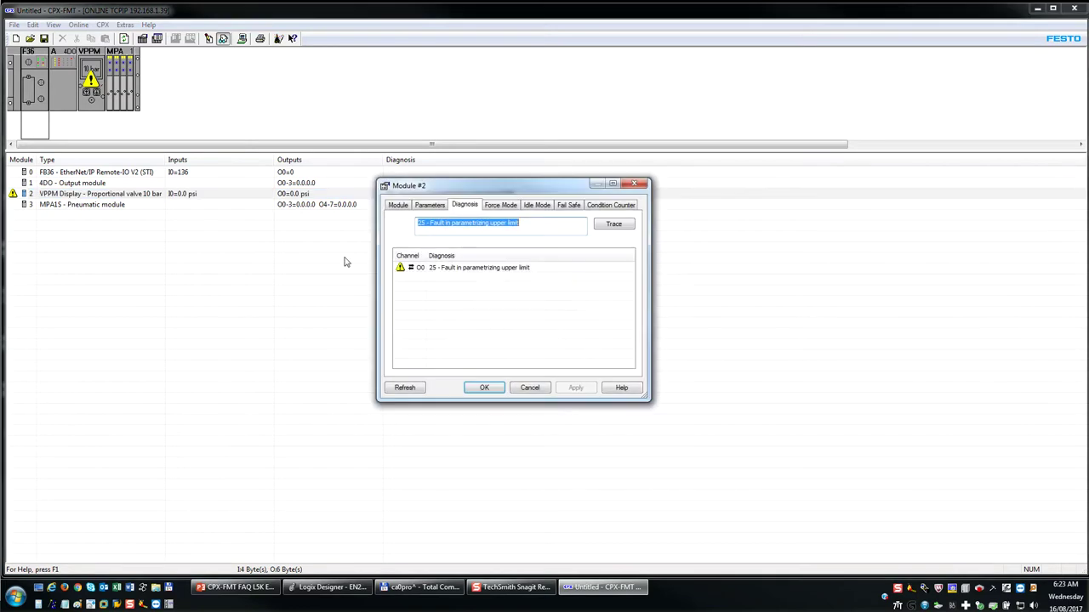
pyautogui.click(432, 205)
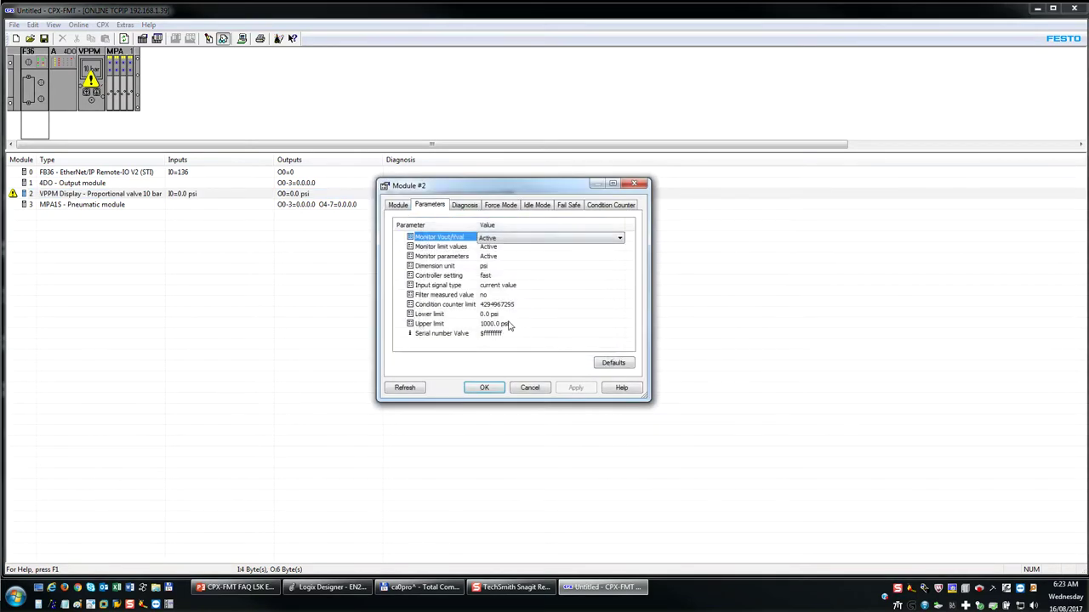
pyautogui.click(517, 325)
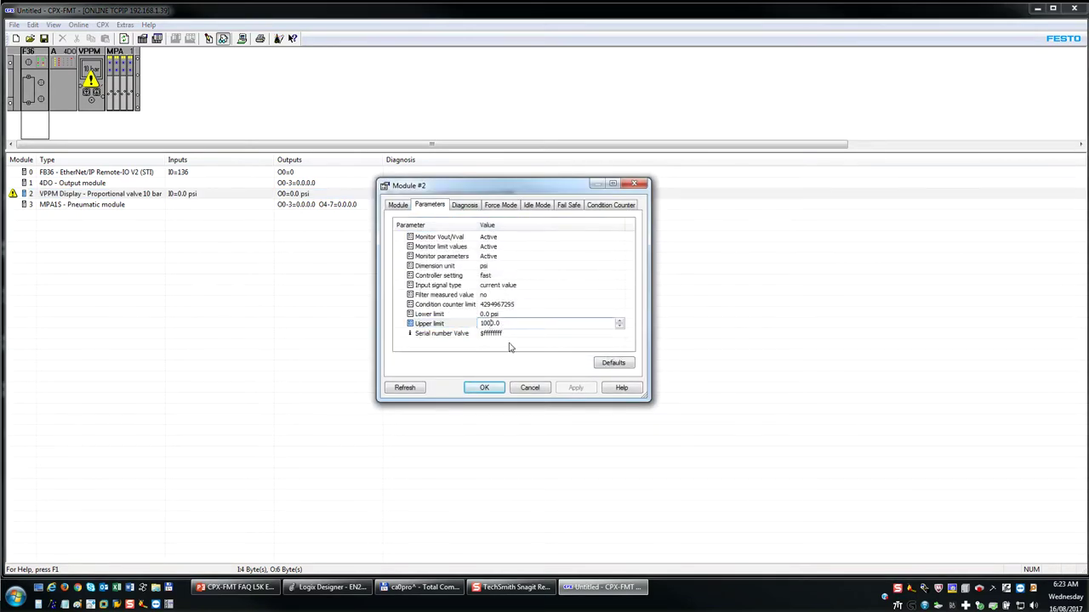
pyautogui.write('0')
pyautogui.click(504, 338)
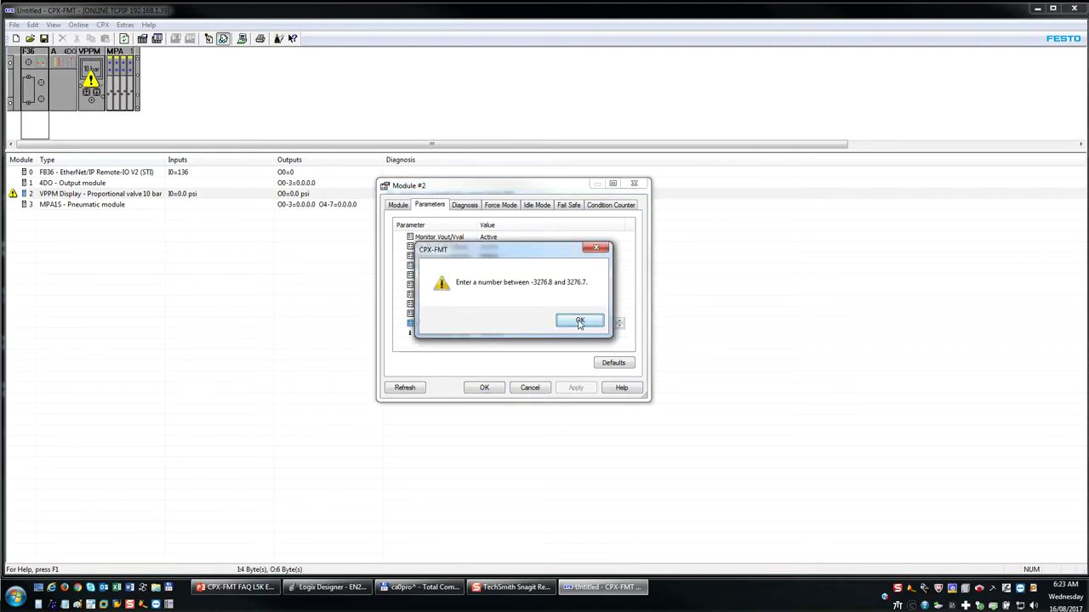
pyautogui.click(579, 323)
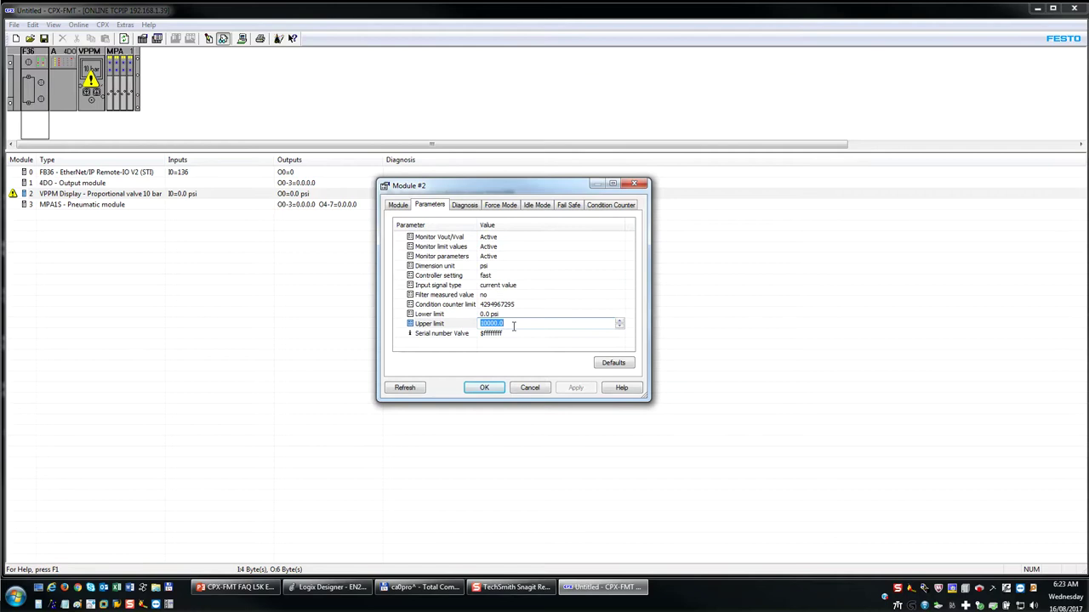
pyautogui.write('3000')
pyautogui.press('Return')
pyautogui.click(453, 307)
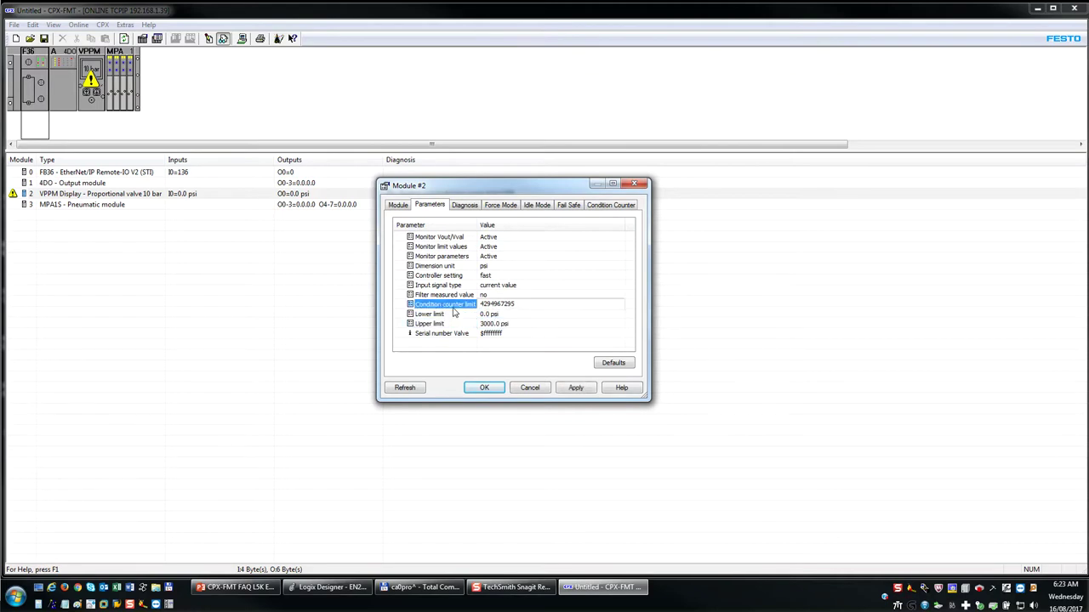
# Verify the 3000.0 psi upper limit, write the parameters to the module, and close.
pyautogui.click(575, 387)
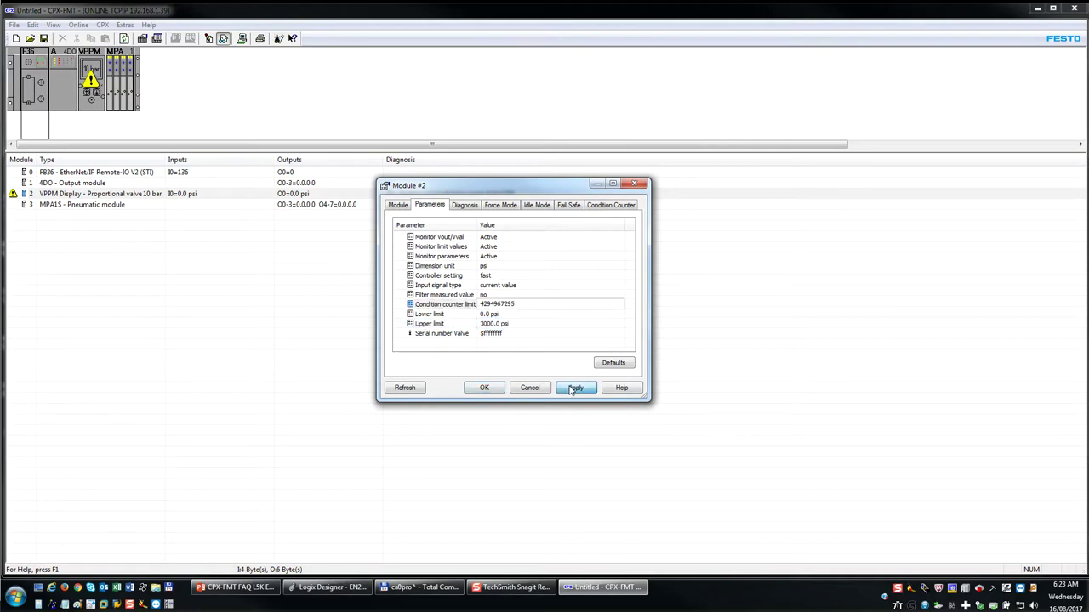
pyautogui.click(503, 329)
pyautogui.moveTo(490, 329); pyautogui.dragTo(414, 328)
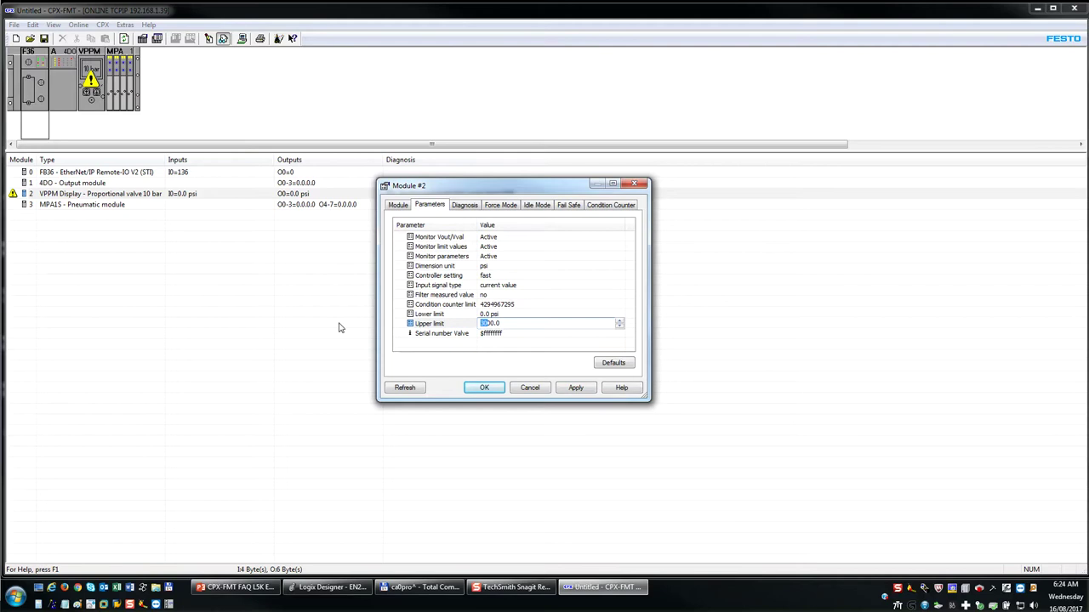
pyautogui.click(413, 308)
pyautogui.click(575, 387)
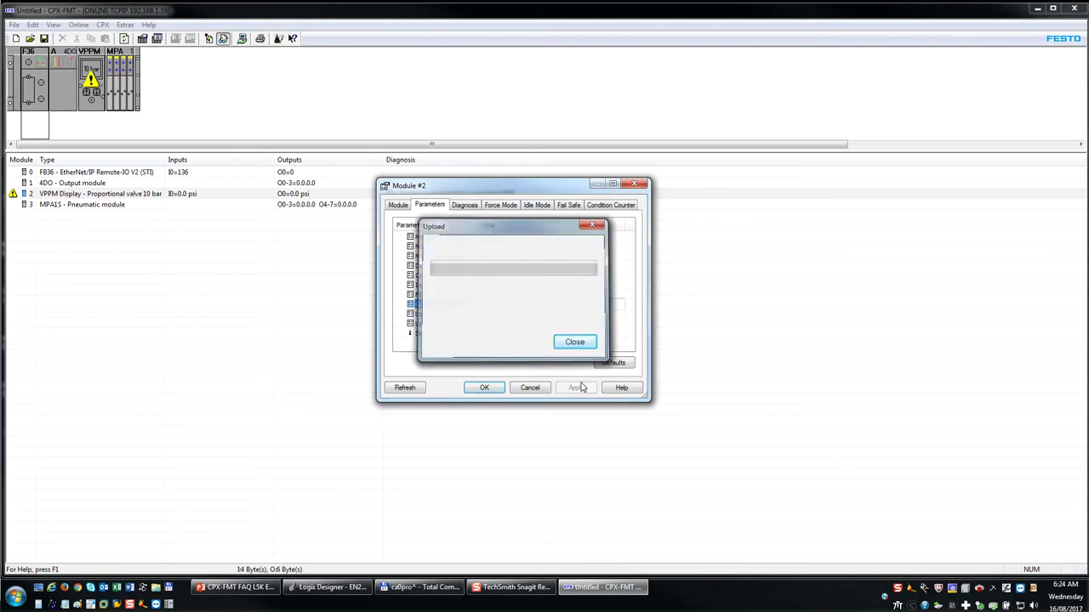
pyautogui.click(484, 387)
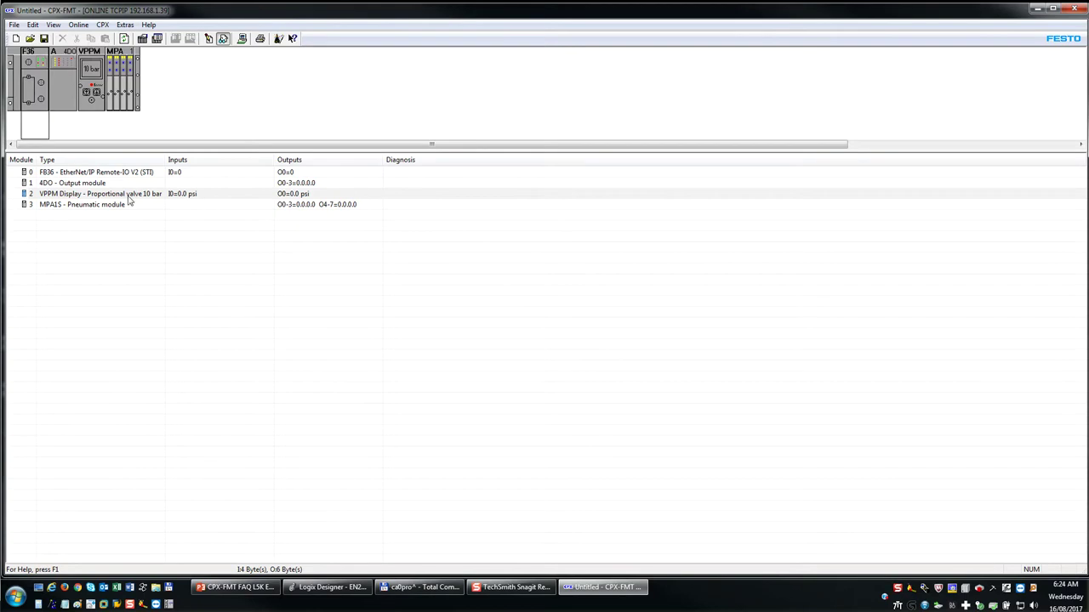
# Select the FB36 EtherNet/IP node and start an RSLogix (.L5K) export of the configuration.
pyautogui.click(100, 209)
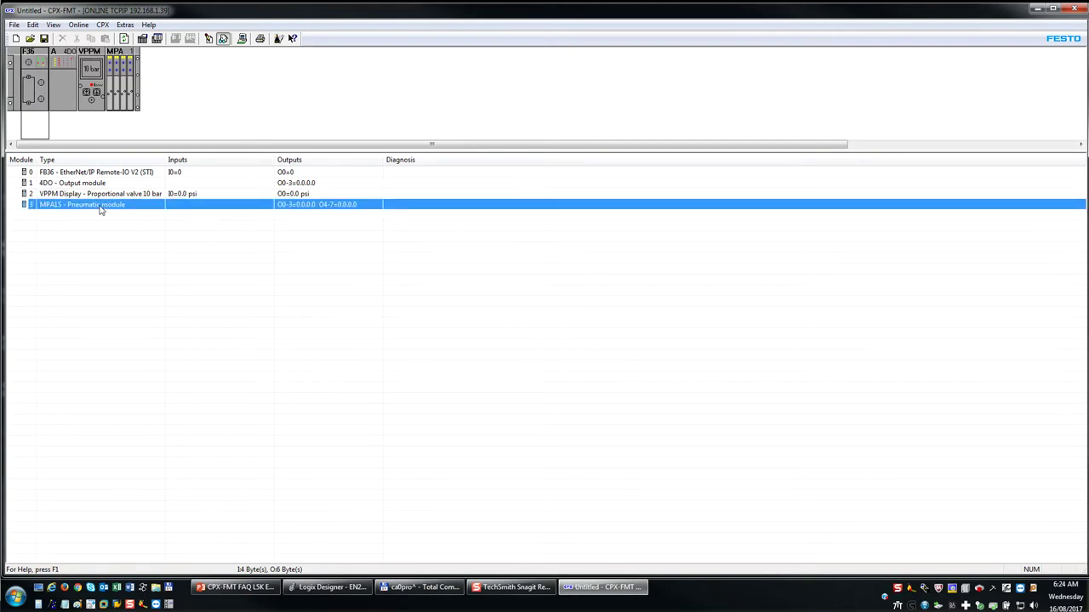
pyautogui.click(97, 196)
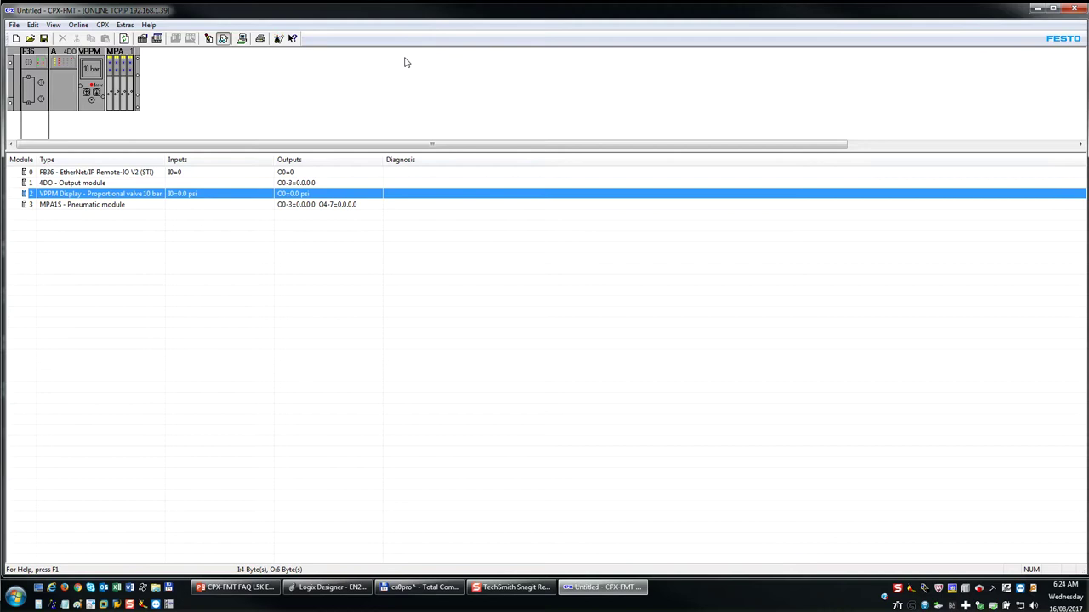
pyautogui.click(124, 173)
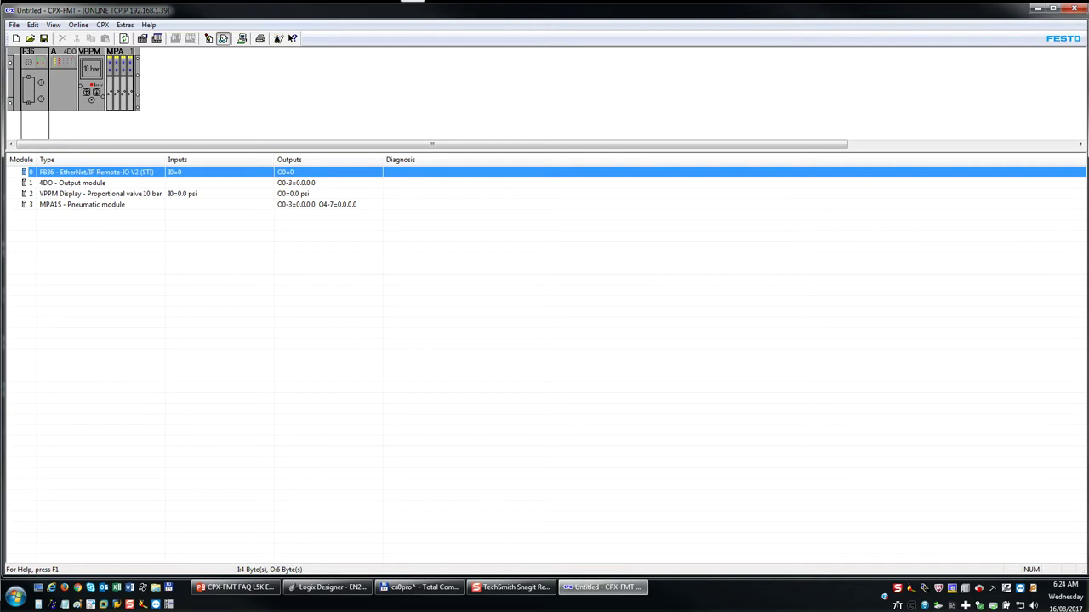
pyautogui.click(14, 25)
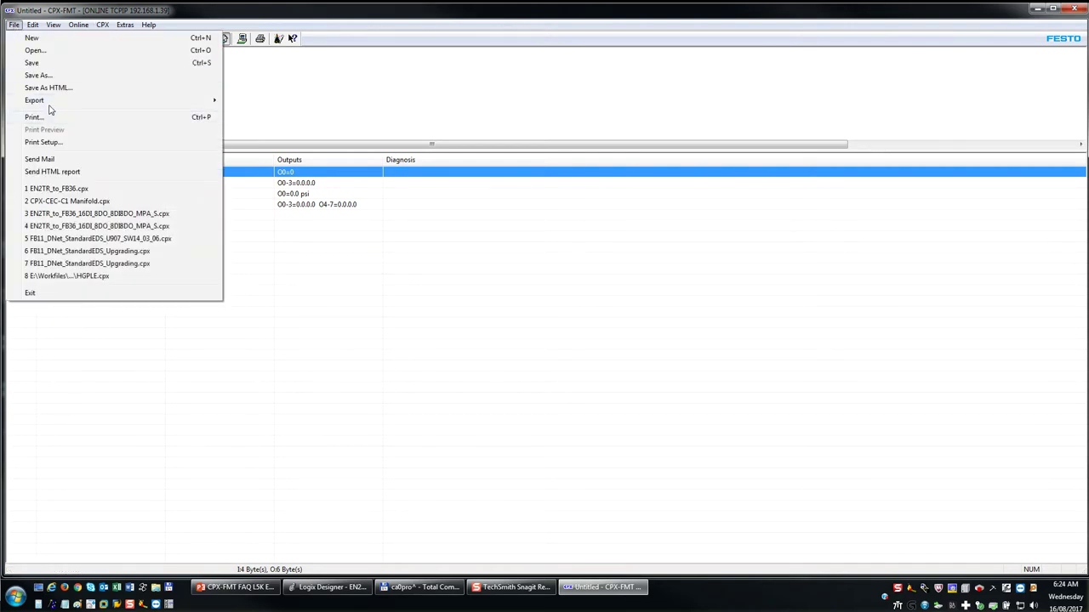
pyautogui.moveTo(49, 102)
pyautogui.click(260, 100)
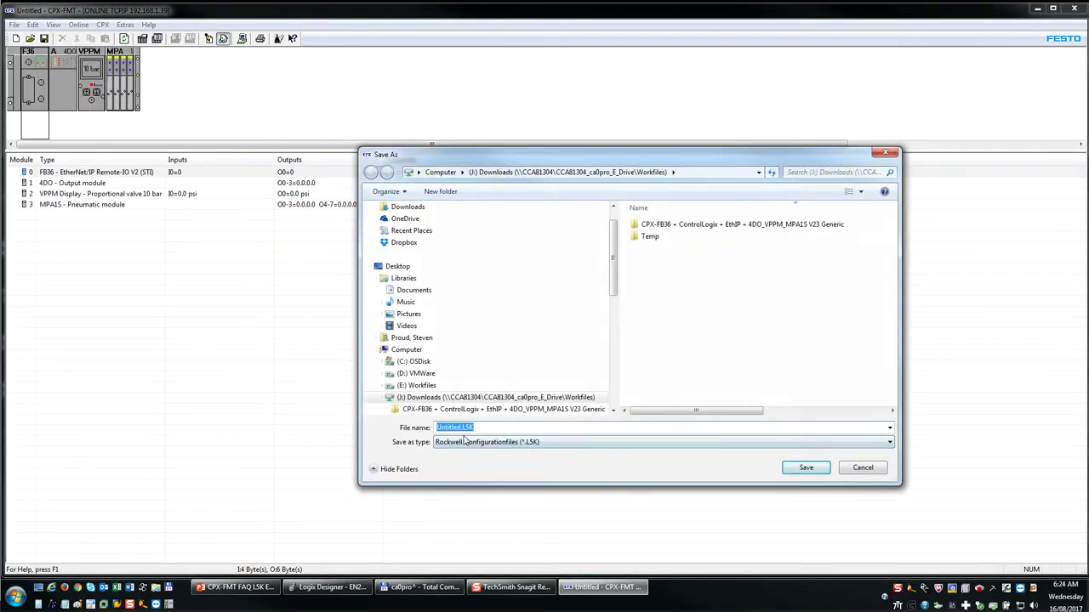
# Cancel the L5K export and save the configuration over EN2TR_to_FB36.cpx in the CPX-FB36 FMT folder.
pyautogui.click(863, 468)
pyautogui.click(584, 321)
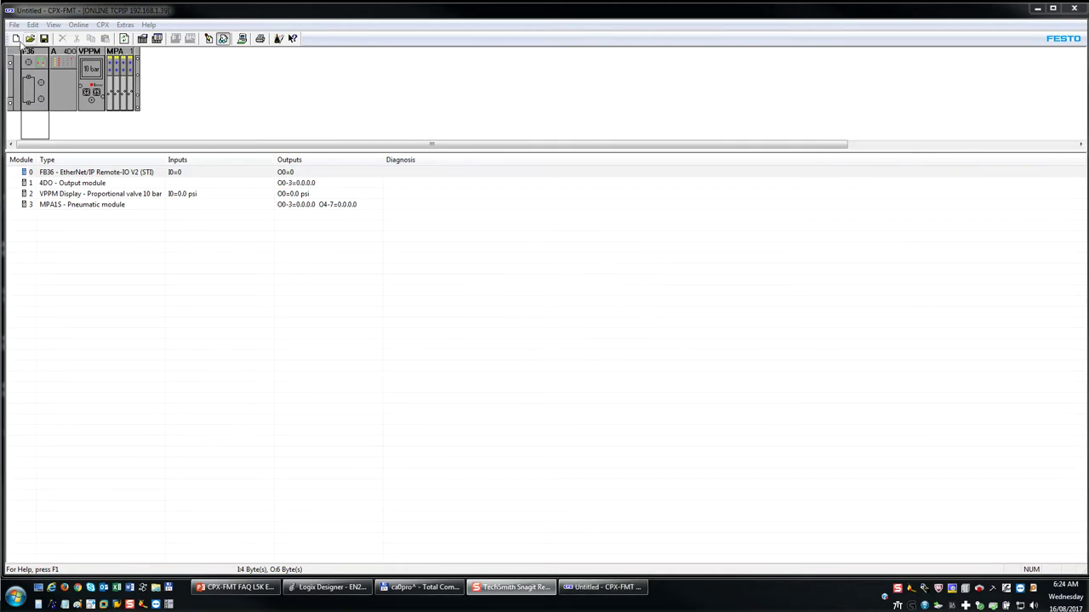
pyautogui.click(13, 25)
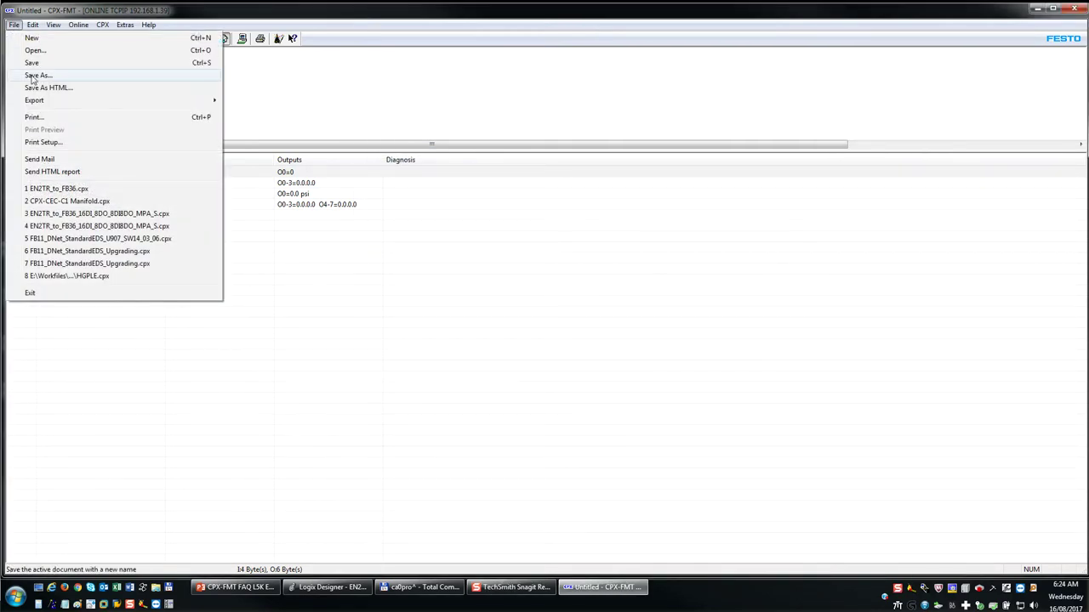
pyautogui.click(32, 76)
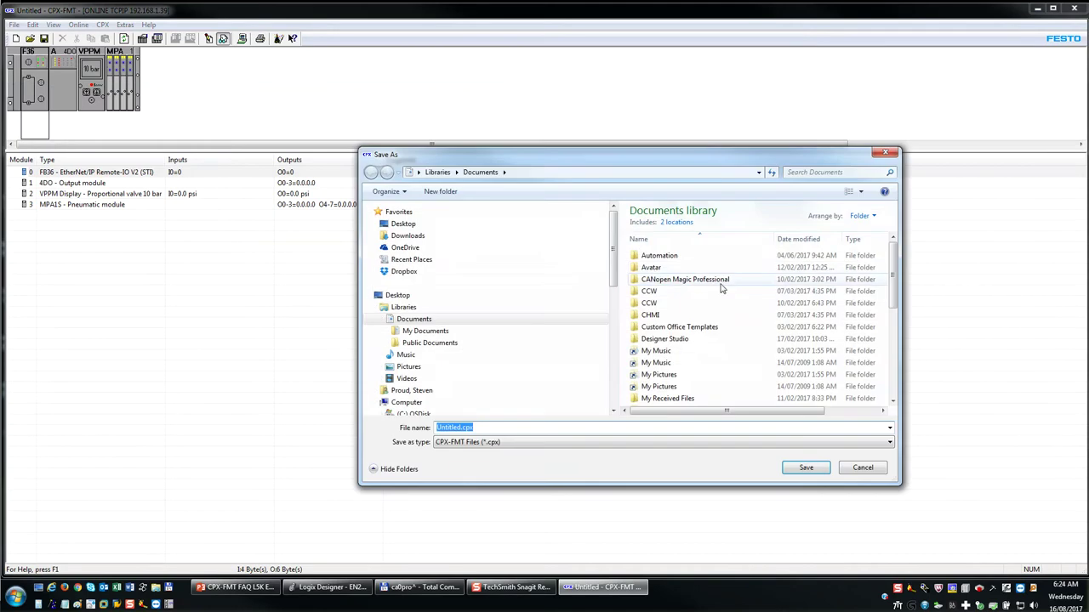
pyautogui.moveTo(615, 271); pyautogui.dragTo(614, 317)
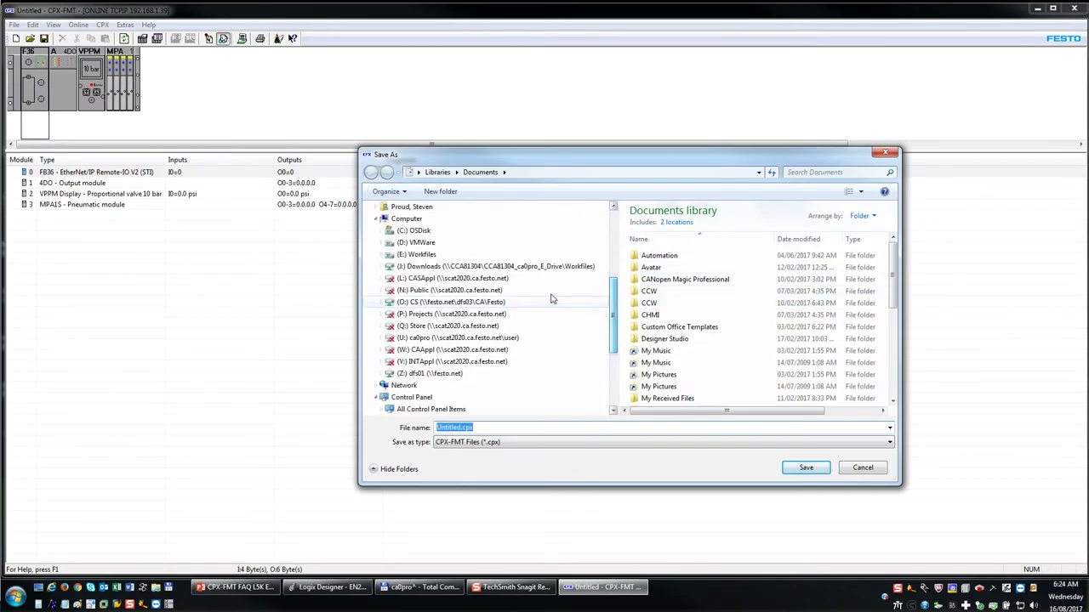
pyautogui.click(541, 206)
pyautogui.doubleClick(652, 226)
pyautogui.doubleClick(655, 225)
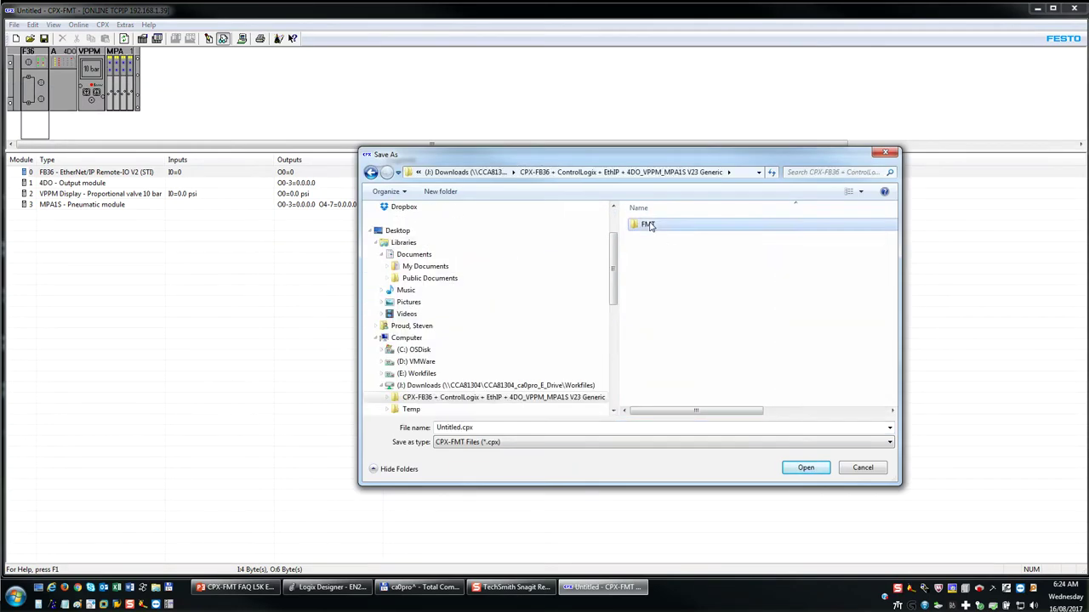
pyautogui.click(664, 224)
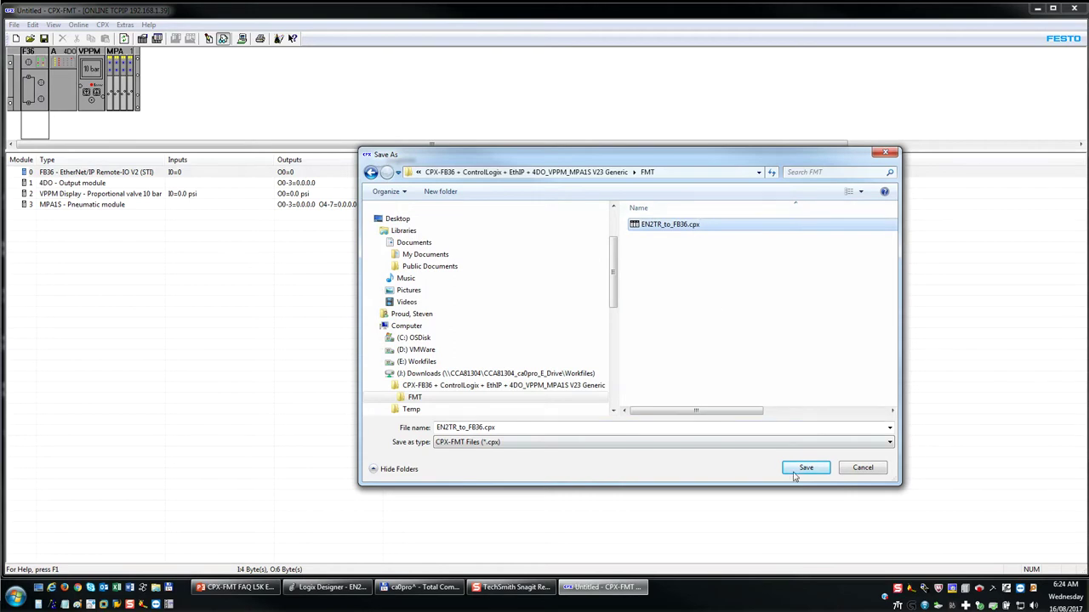
pyautogui.click(804, 471)
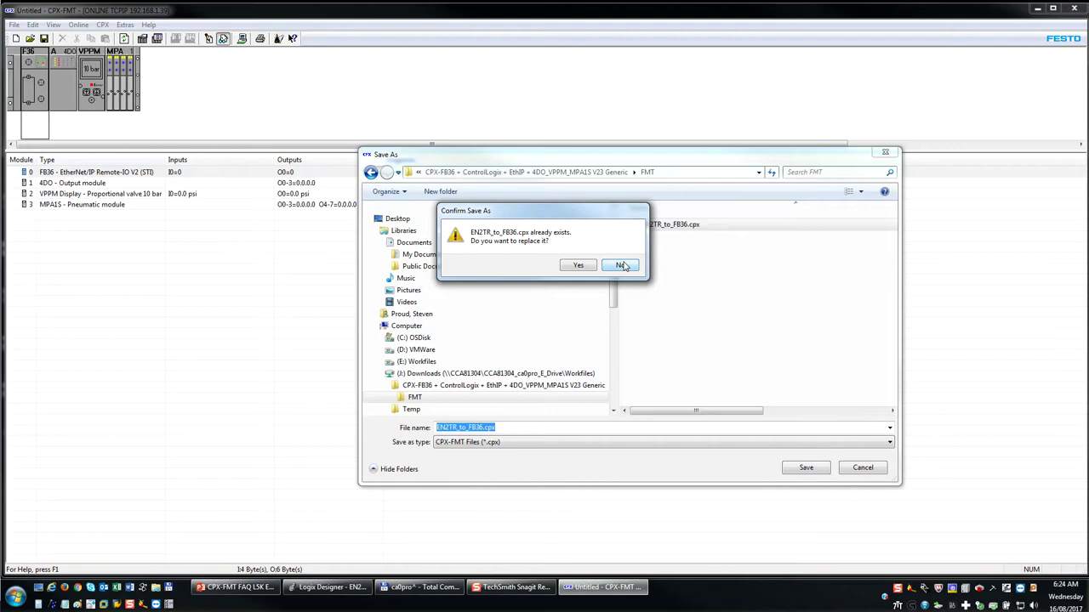
pyautogui.click(580, 265)
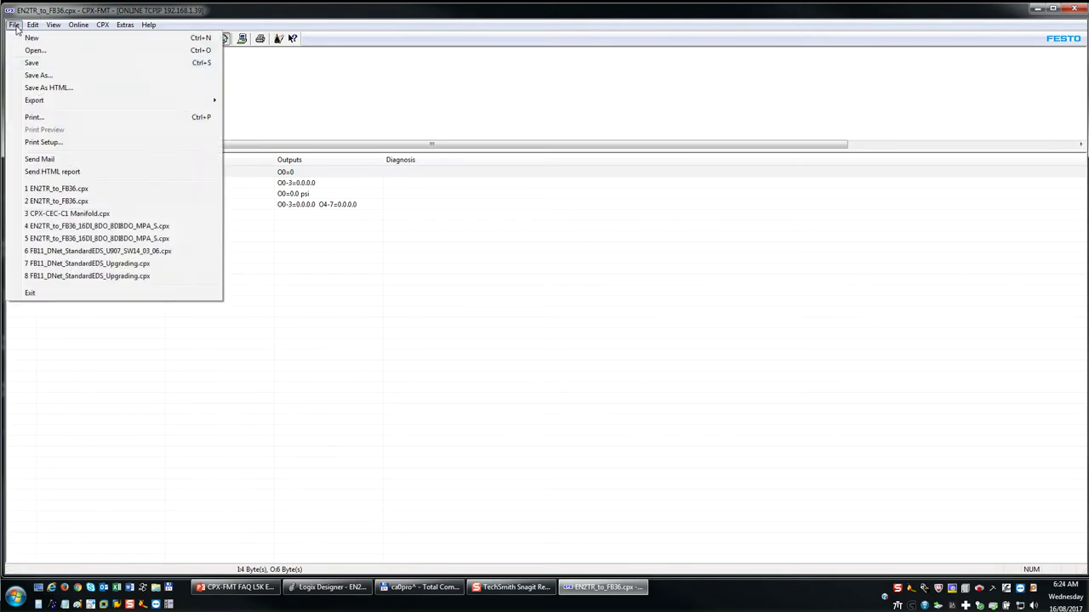
# Export the configuration as EN2TR_to_FB36.L5K into the J: Downloads Workfiles folder and acknowledge completion.
pyautogui.moveTo(38, 102)
pyautogui.click(260, 101)
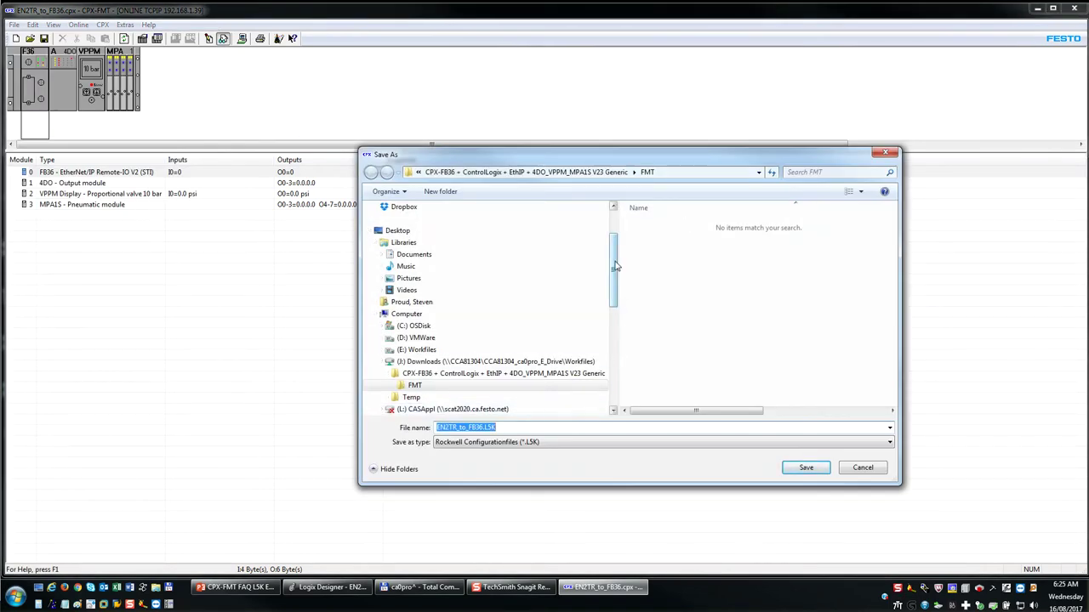
pyautogui.click(515, 361)
pyautogui.click(802, 472)
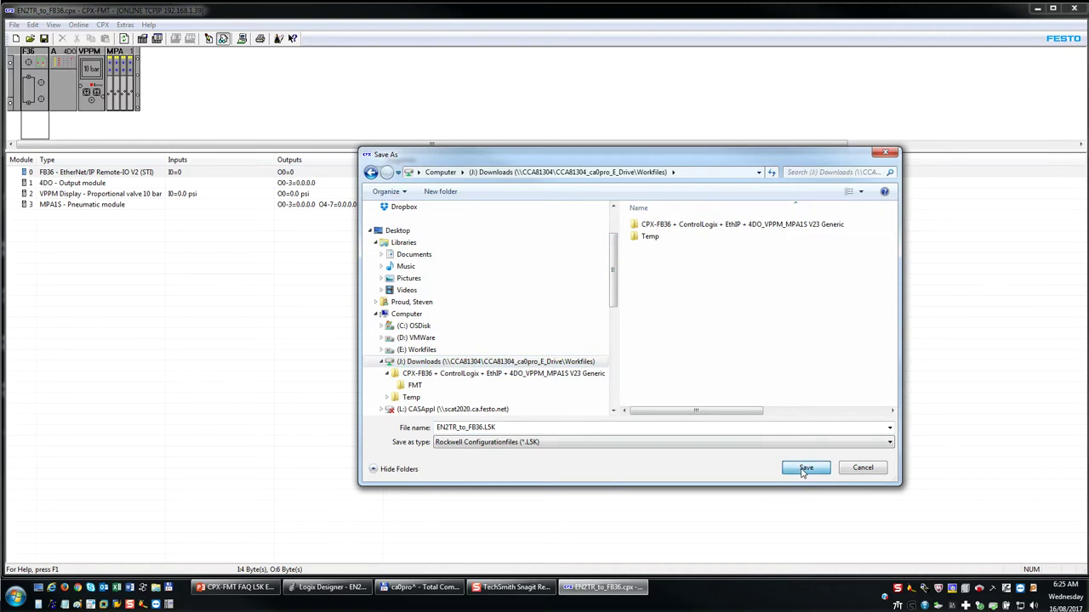
pyautogui.click(610, 324)
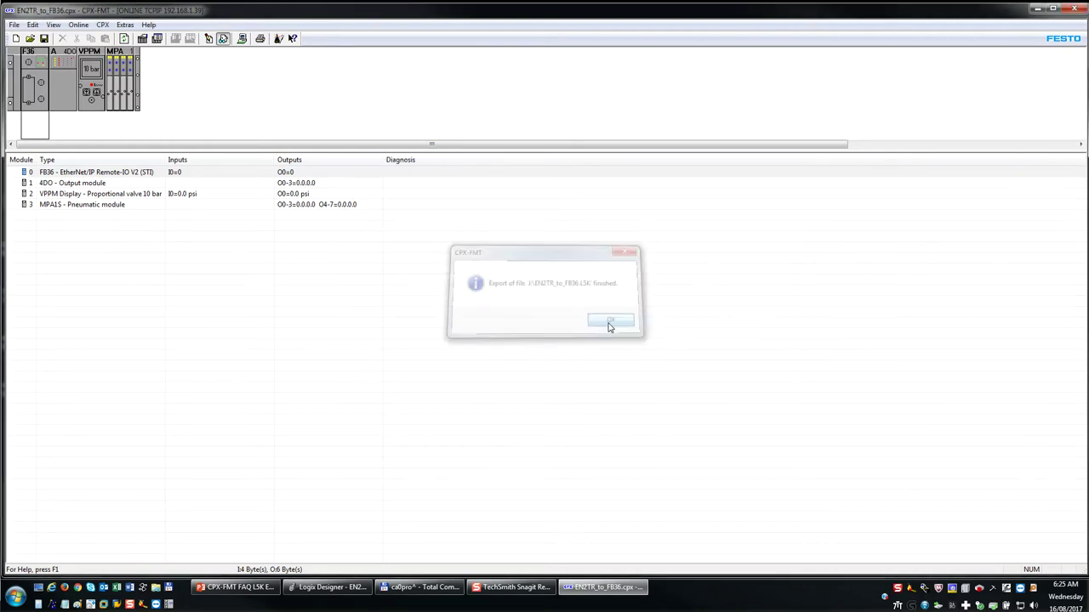
# Close CPX-FMT and open EN2TR_to_FB36.L5K from the J: Downloads drive in Explorer.
pyautogui.click(1075, 11)
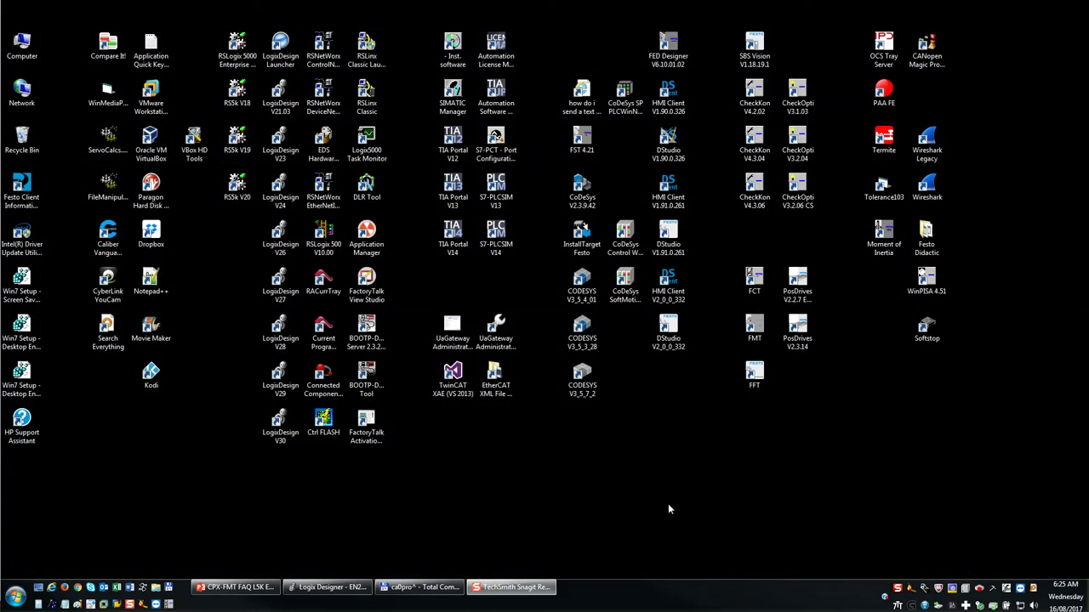
pyautogui.press('super+e')
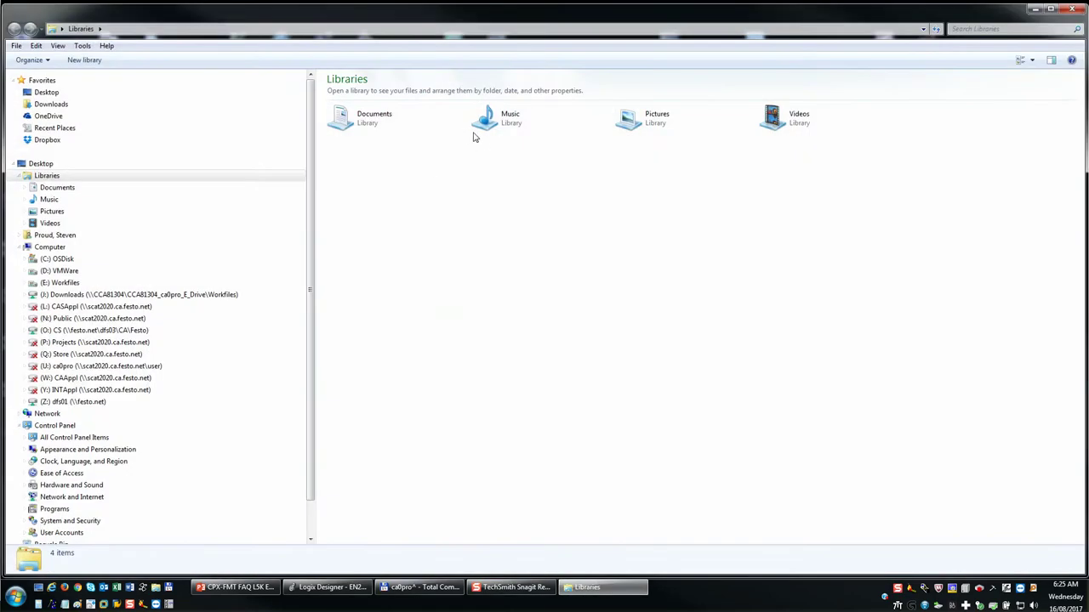
pyautogui.click(197, 296)
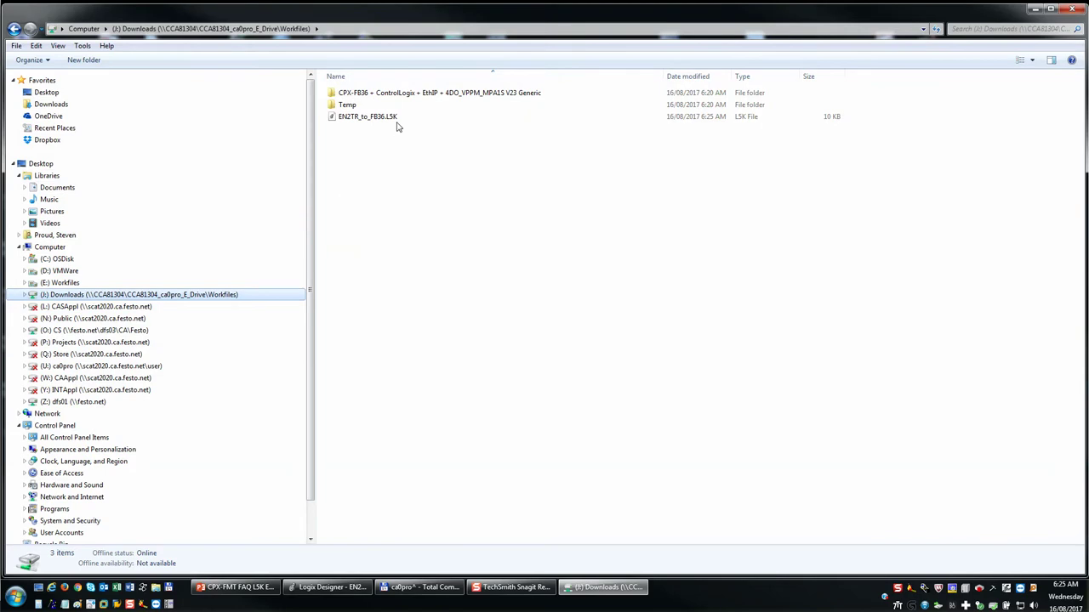
pyautogui.click(374, 117)
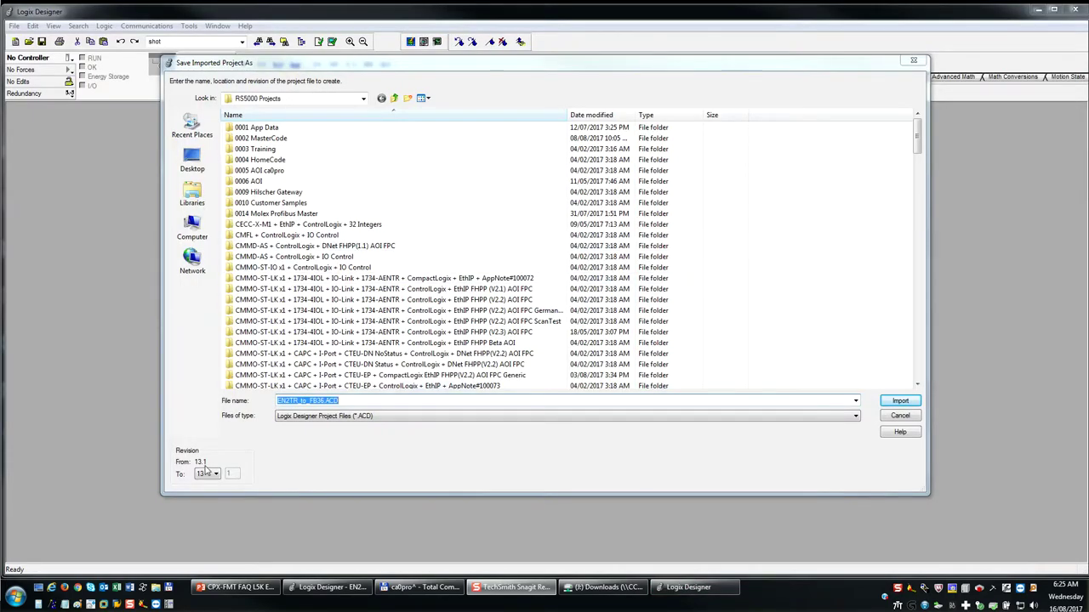
# Set the imported project to revision 23, saved in (J:) Downloads.
pyautogui.click(210, 474)
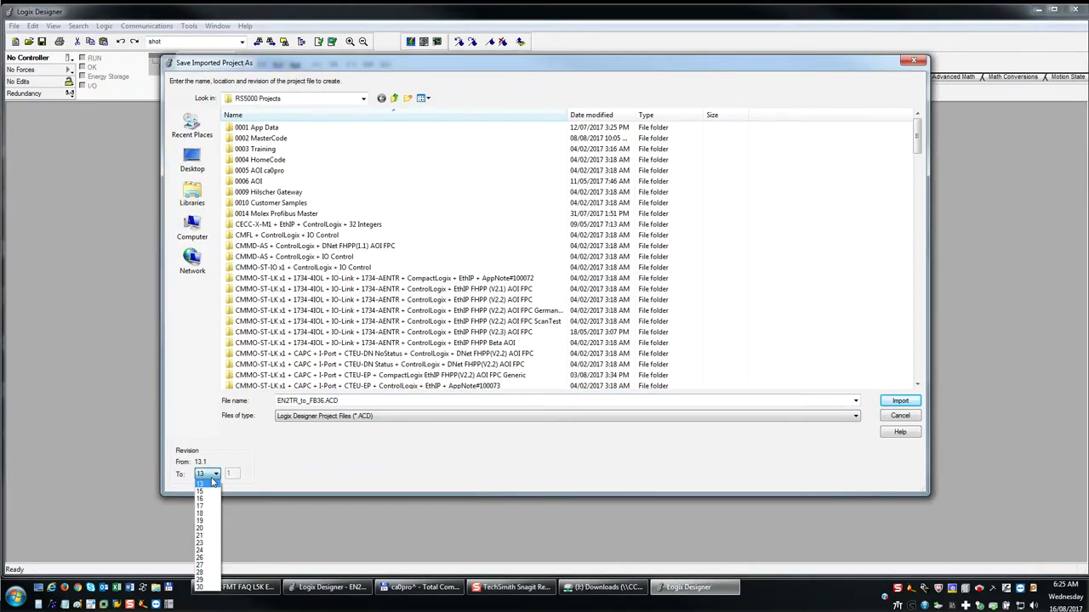
pyautogui.click(208, 544)
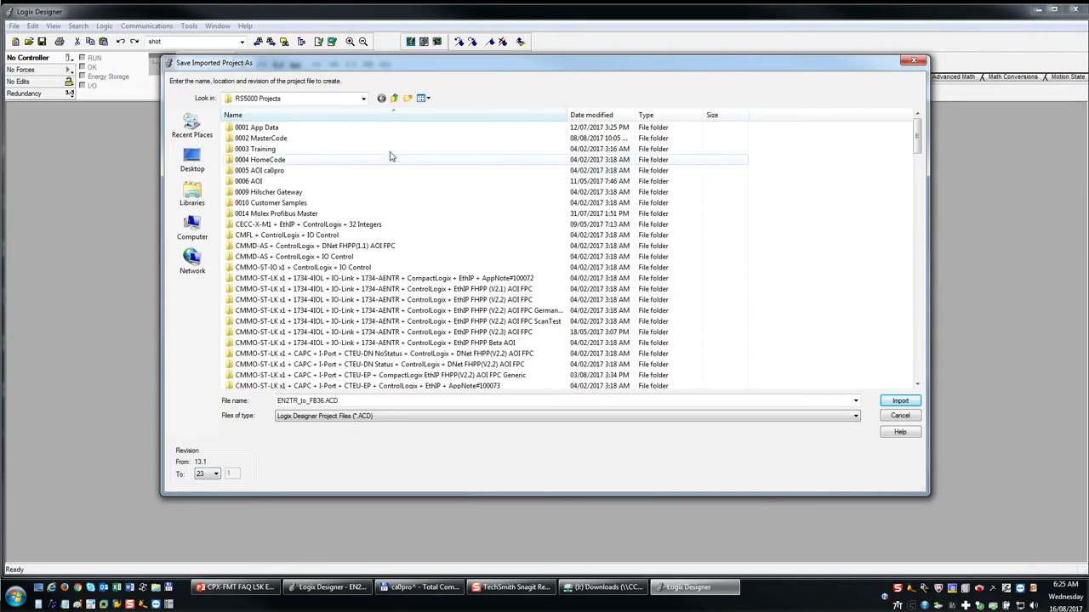
pyautogui.click(363, 99)
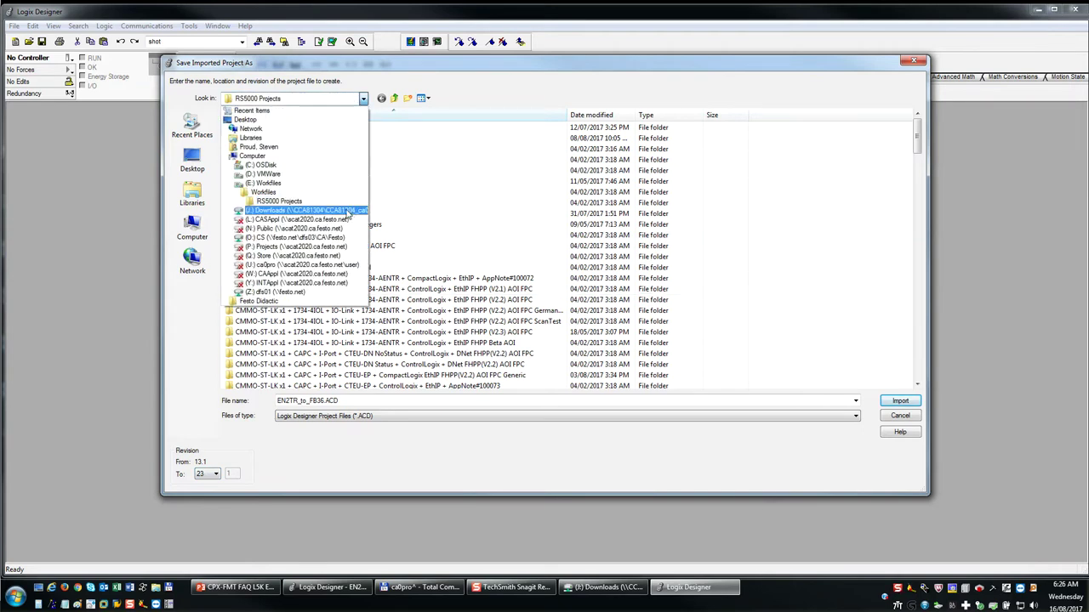
pyautogui.click(347, 214)
# Import the file, accepting 1769-L33ER as the controller type.
pyautogui.click(900, 402)
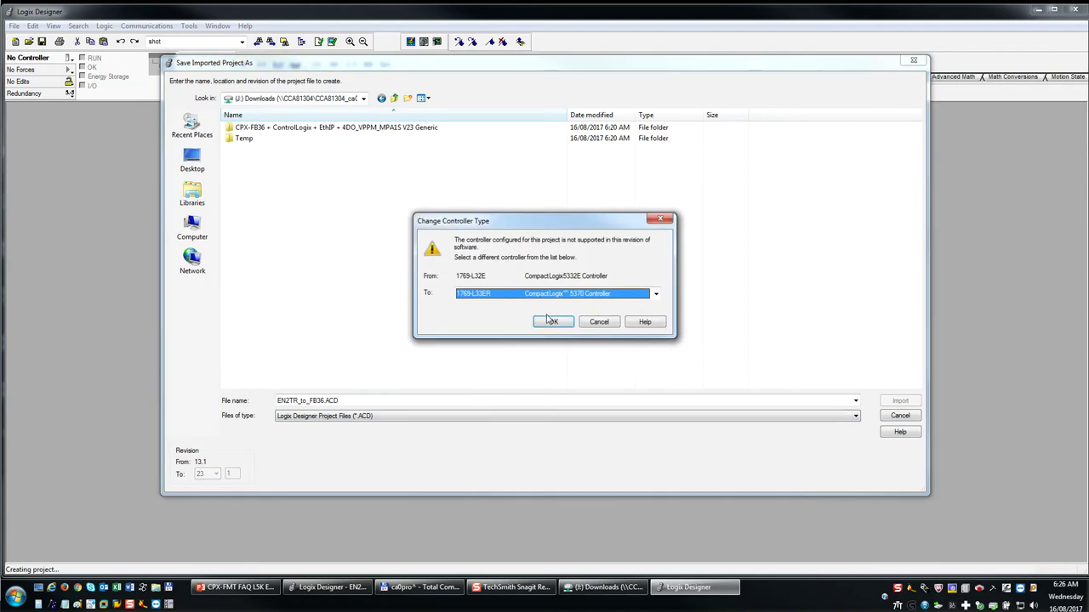
pyautogui.click(553, 324)
pyautogui.click(552, 324)
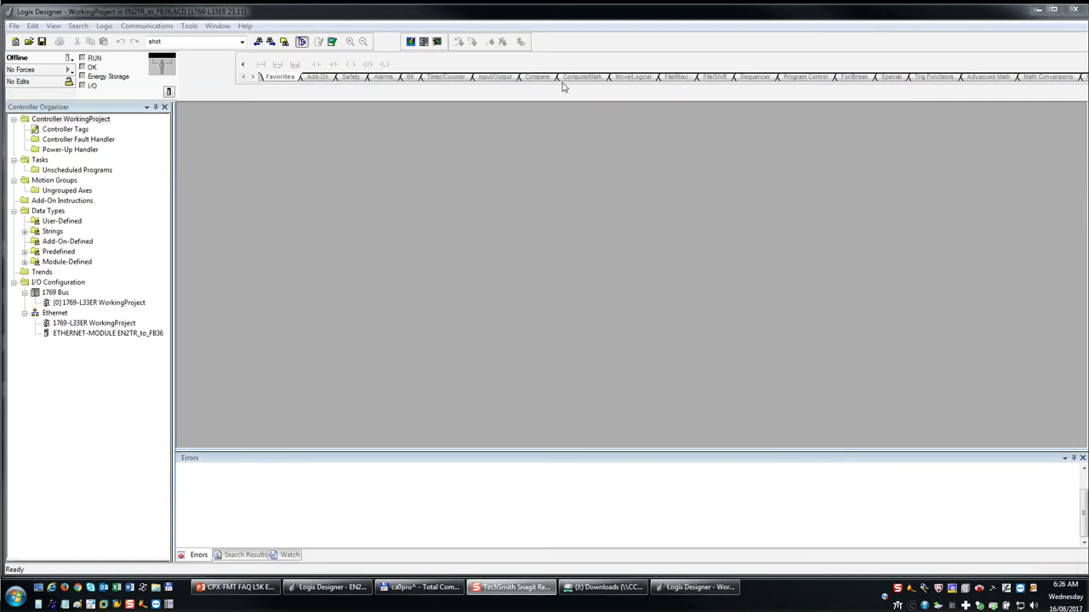
# Open the EN2TR_to_FB36 (192.168.1.39) Module Properties and select the connection size field.
pyautogui.click(121, 335)
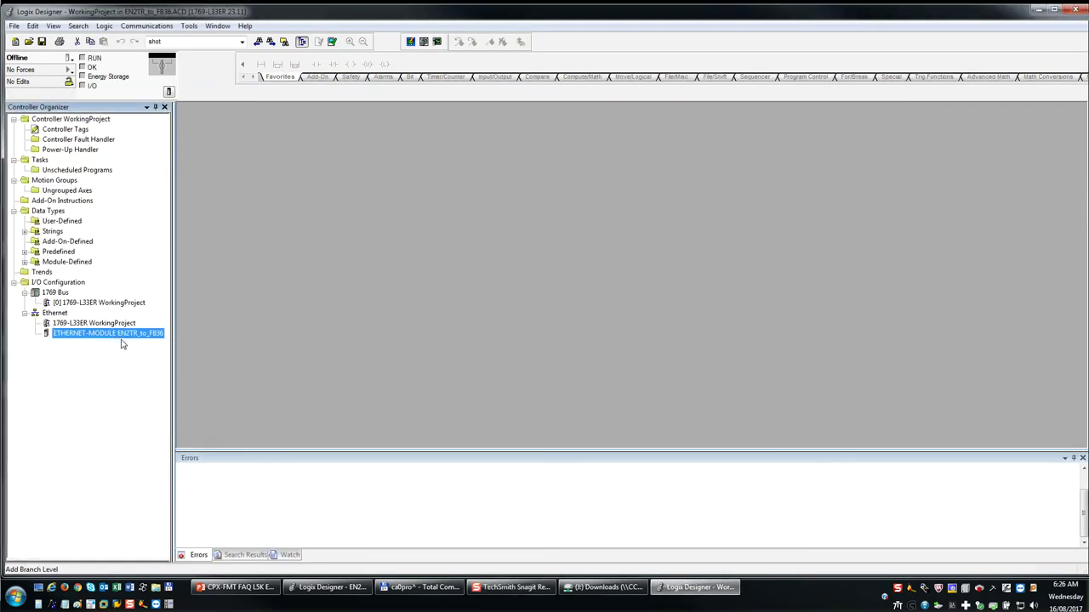
pyautogui.doubleClick(104, 334)
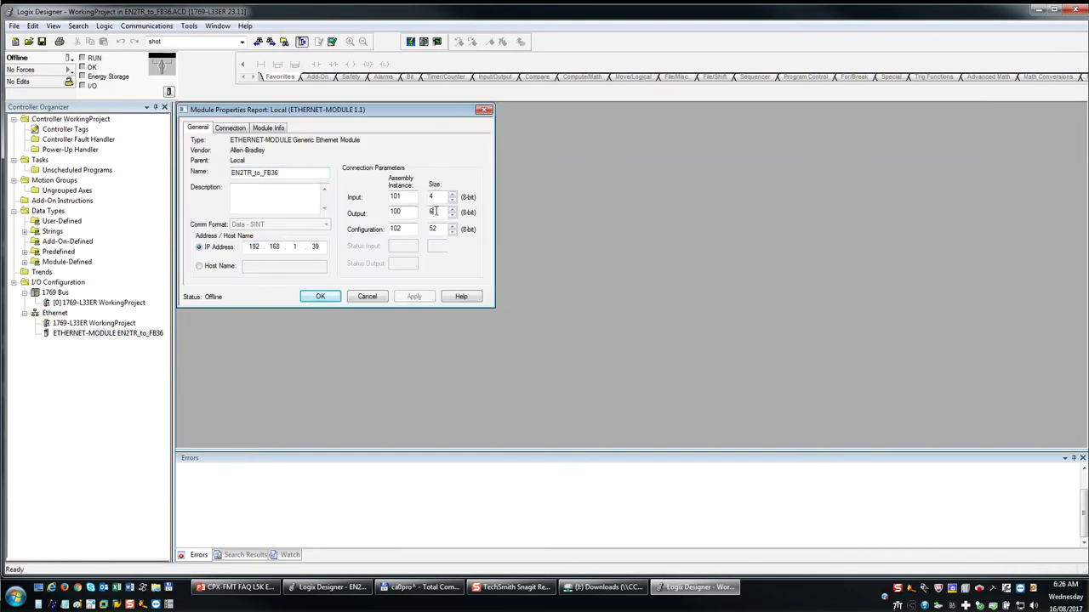
pyautogui.doubleClick(436, 196)
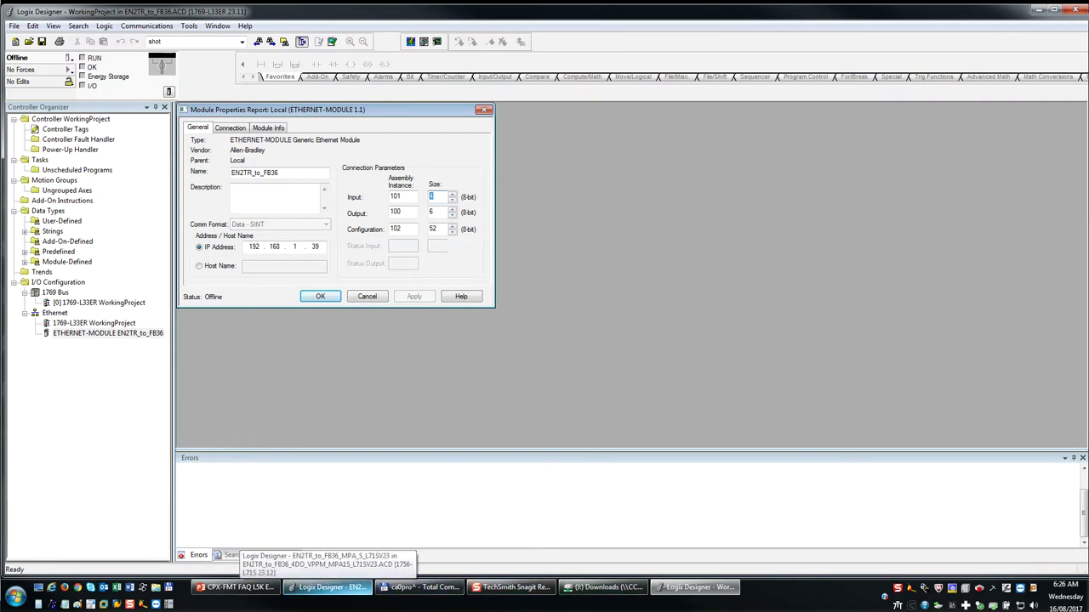
# Launch CPX-FMT, skip the wizard, and open EN2TR_to_FB36.cpx from recent files.
pyautogui.click(1039, 9)
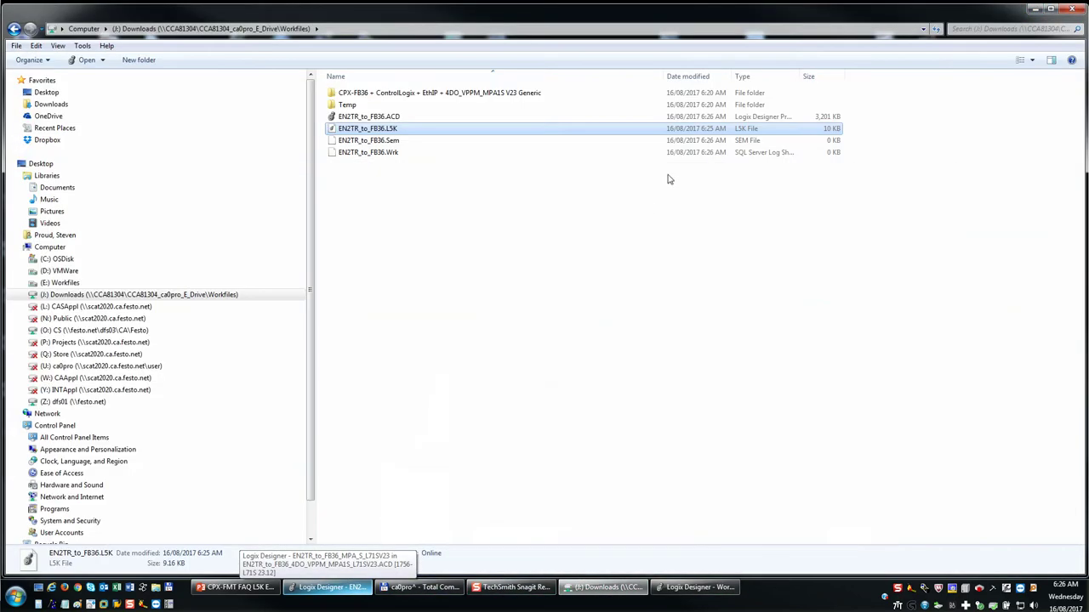
pyautogui.click(1035, 8)
pyautogui.doubleClick(756, 330)
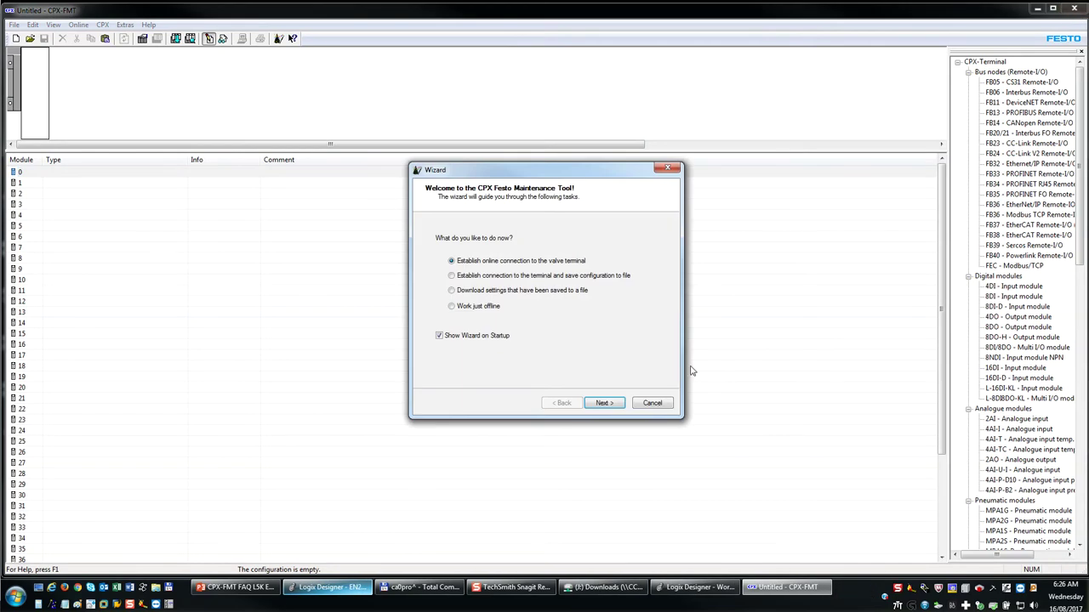
pyautogui.click(647, 407)
pyautogui.click(13, 25)
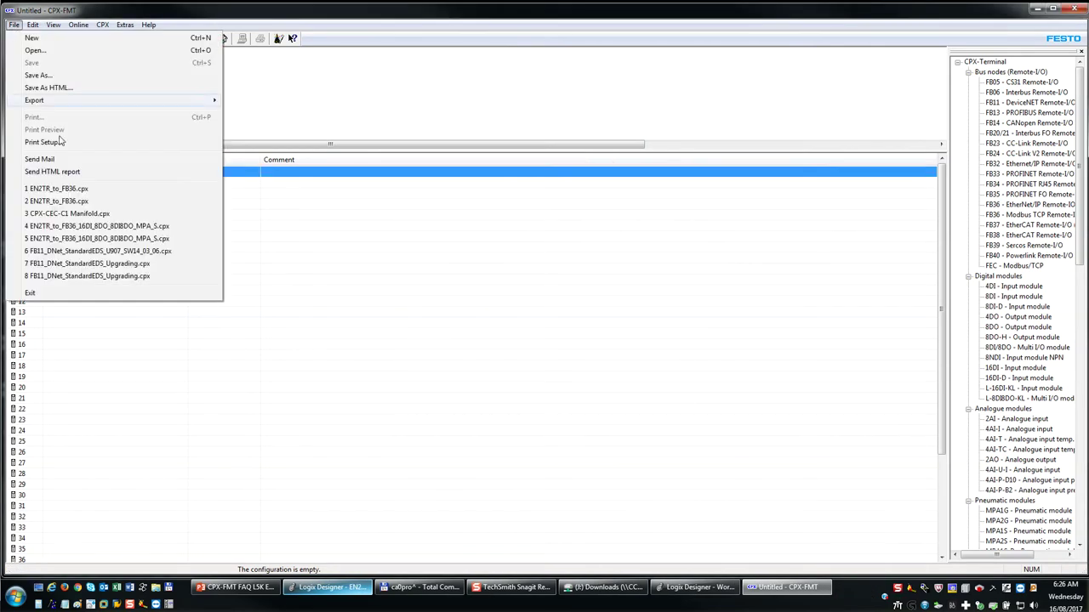
pyautogui.click(82, 191)
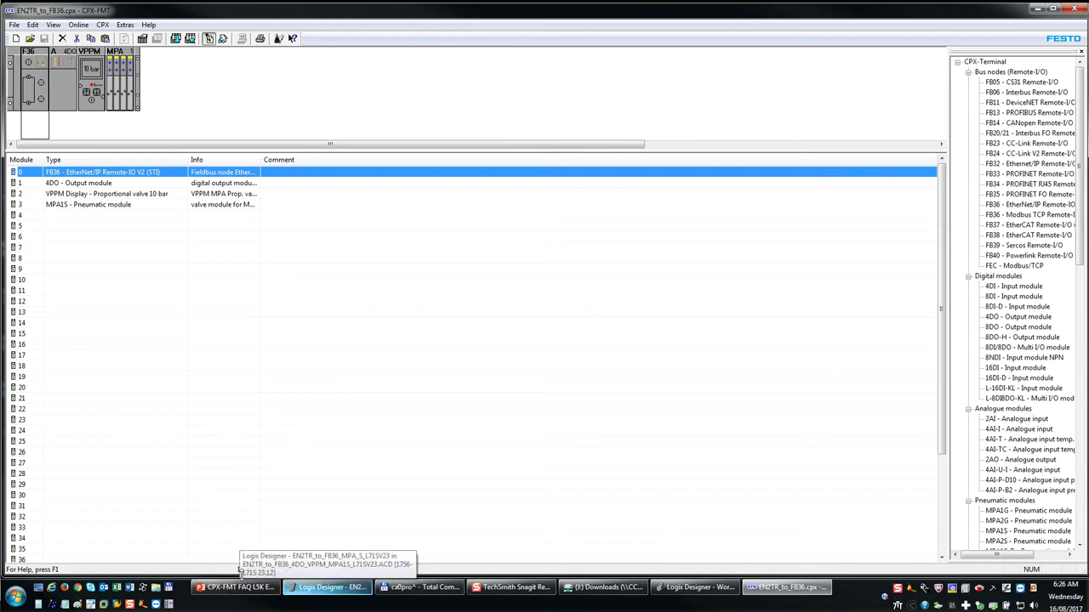
# Check the MPA1S and FB36 node I/O (4 input, 6 output bytes), then return to Logix Designer.
pyautogui.click(334, 518)
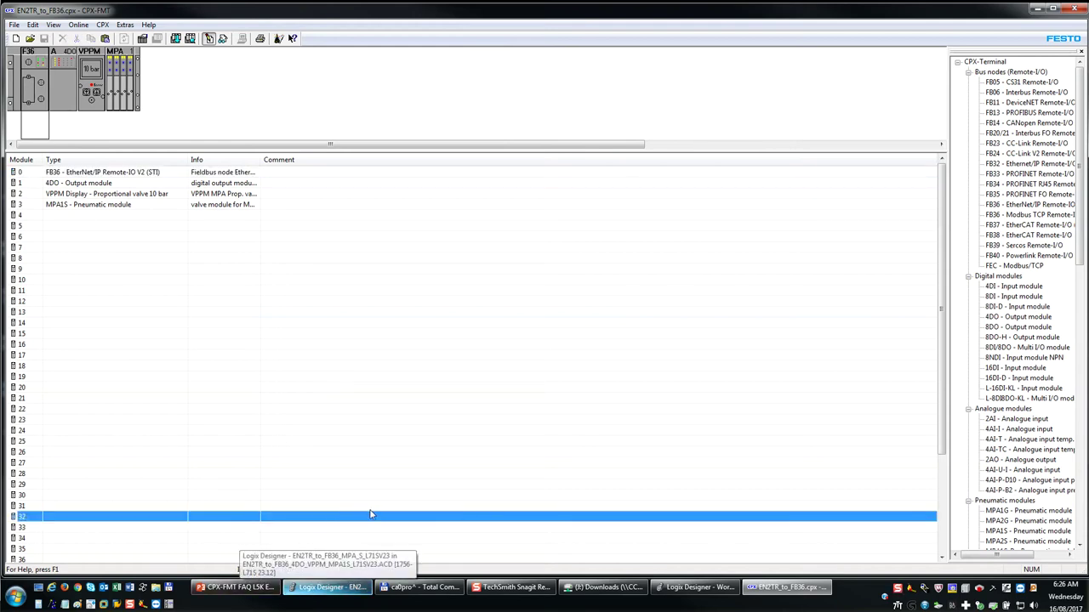
pyautogui.click(534, 357)
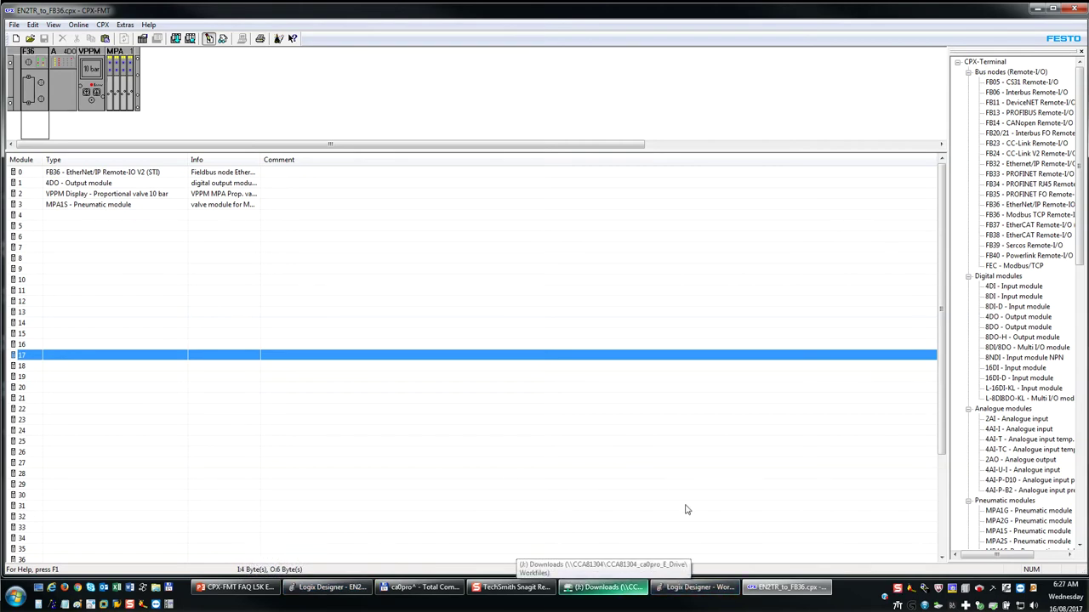
pyautogui.click(73, 208)
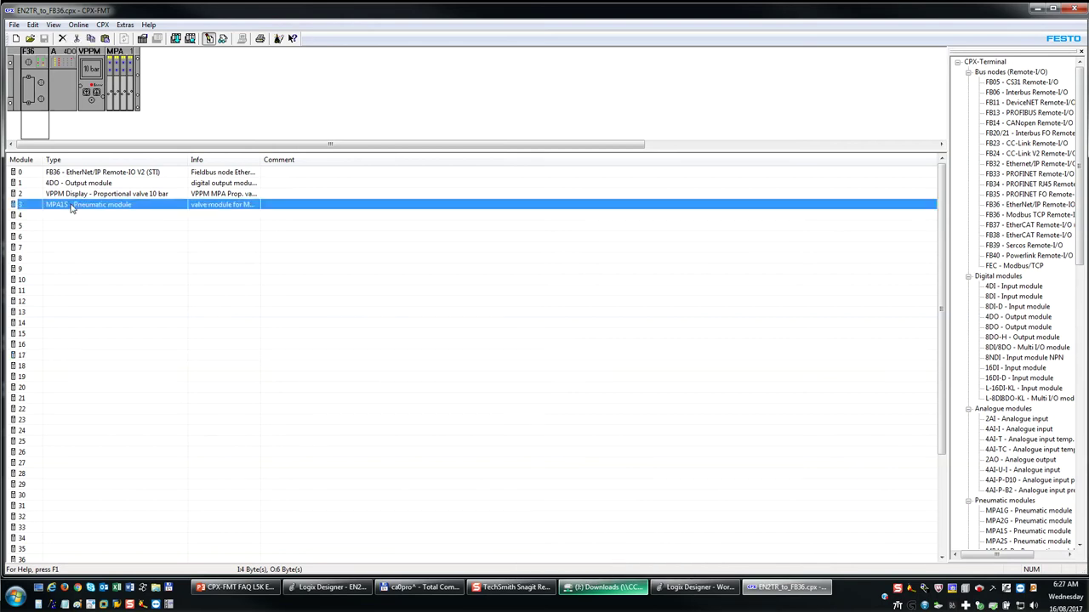
pyautogui.click(109, 174)
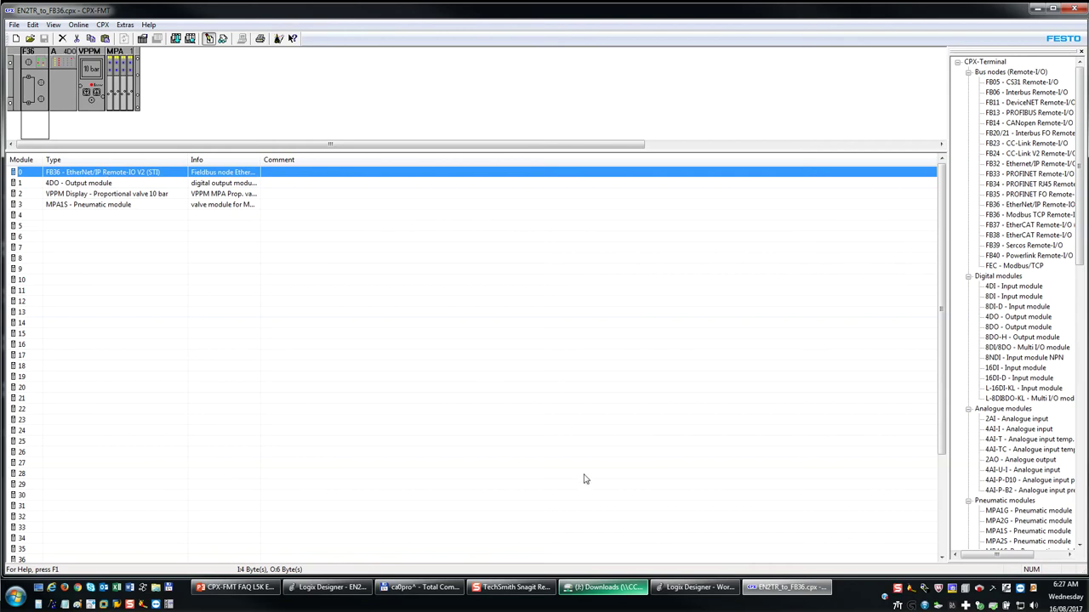
pyautogui.click(694, 587)
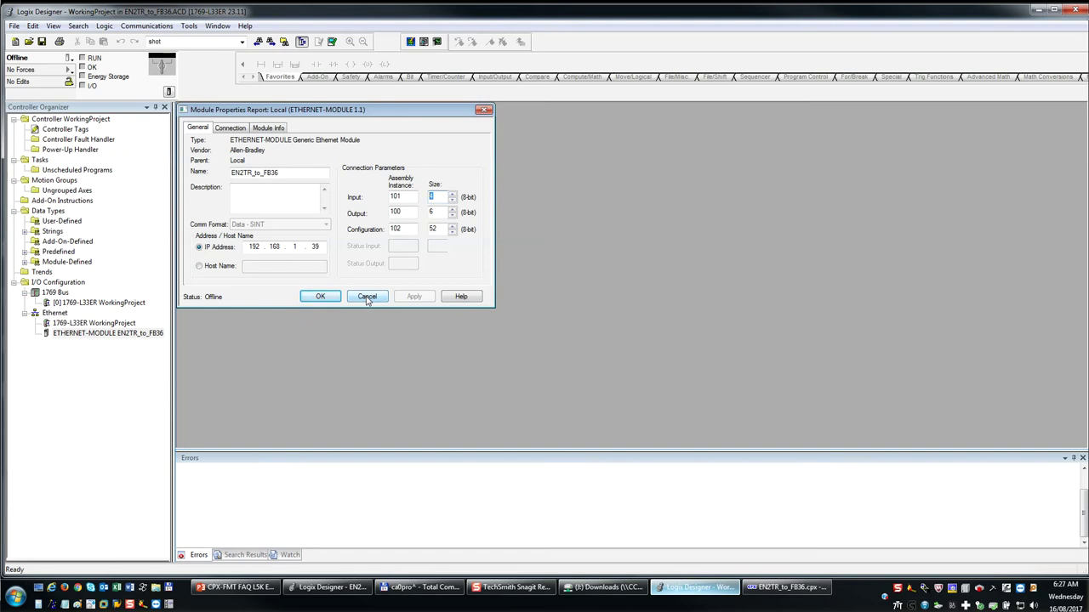
# Cancel Module Properties and copy the EN2TR_to_FB36 module.
pyautogui.click(367, 297)
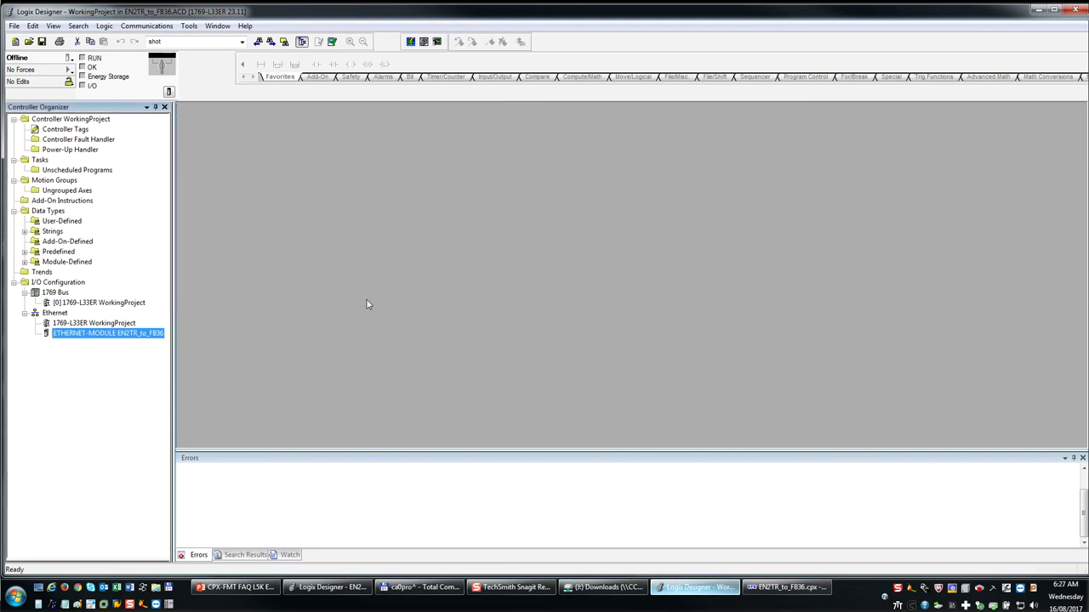
pyautogui.rightClick(111, 334)
pyautogui.click(137, 382)
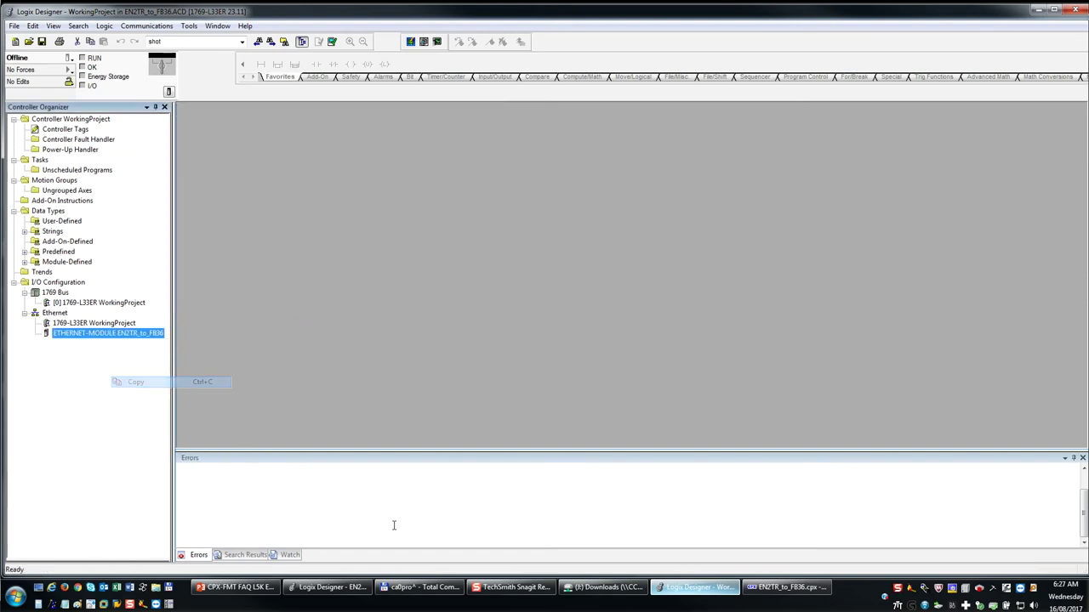
# Paste the module under [3] 1756-EN2TR in the EN2TR_to_FB36_MPA_S_L71SV23 project.
pyautogui.click(330, 587)
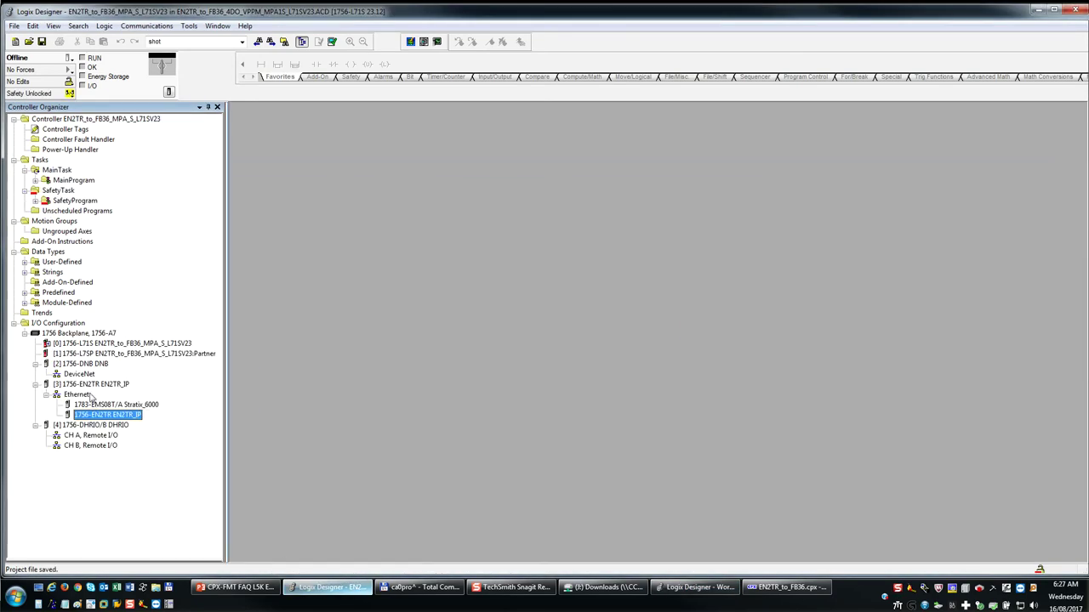
pyautogui.click(91, 386)
pyautogui.rightClick(91, 387)
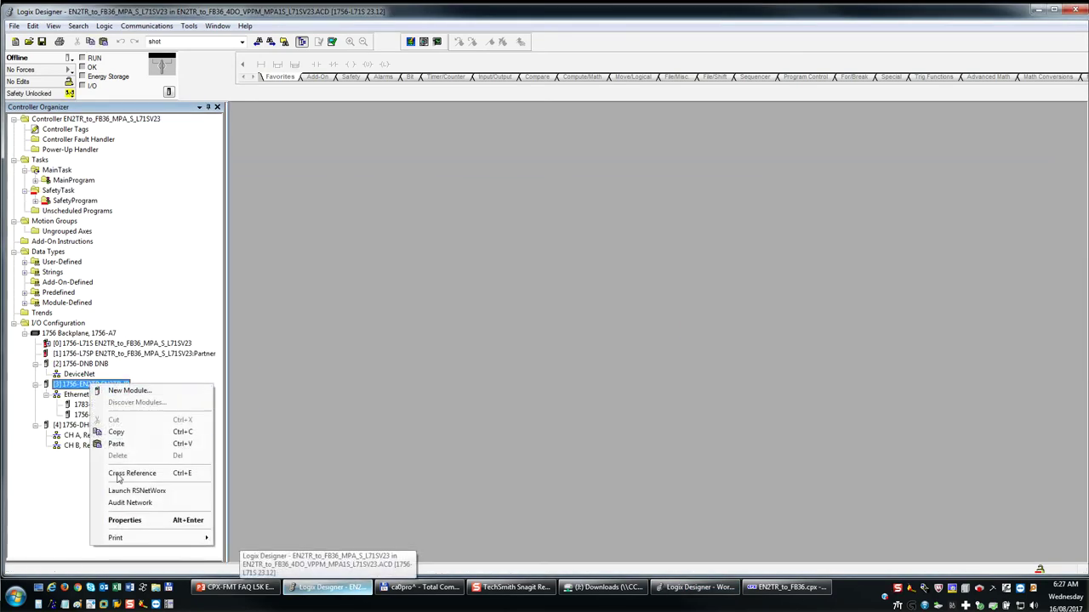
pyautogui.click(122, 446)
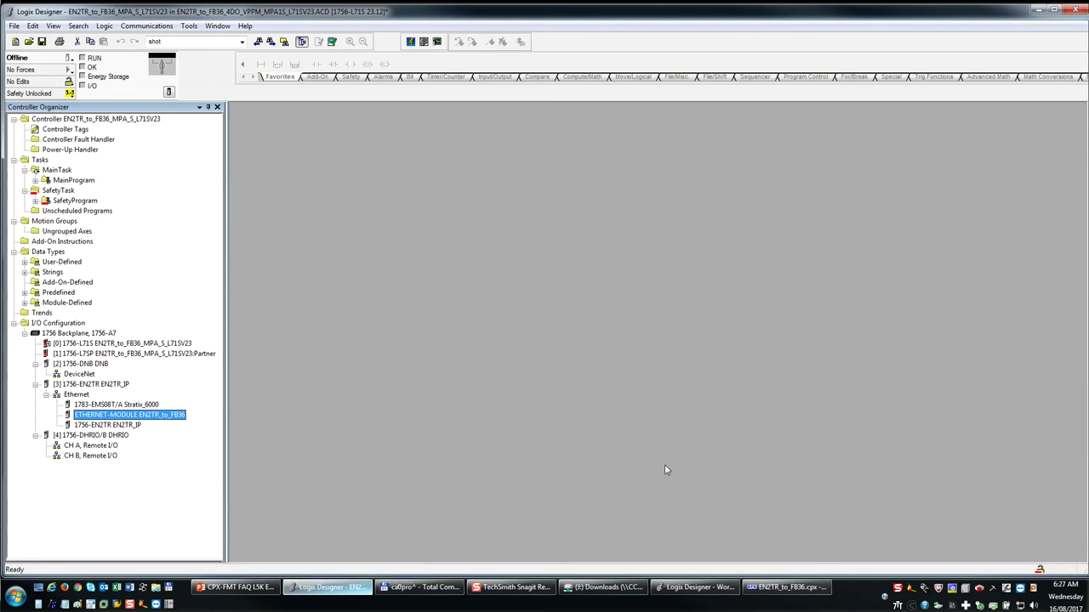
# Save the project and download it to the GuardLogix controller.
pyautogui.click(41, 40)
pyautogui.click(69, 58)
pyautogui.click(94, 95)
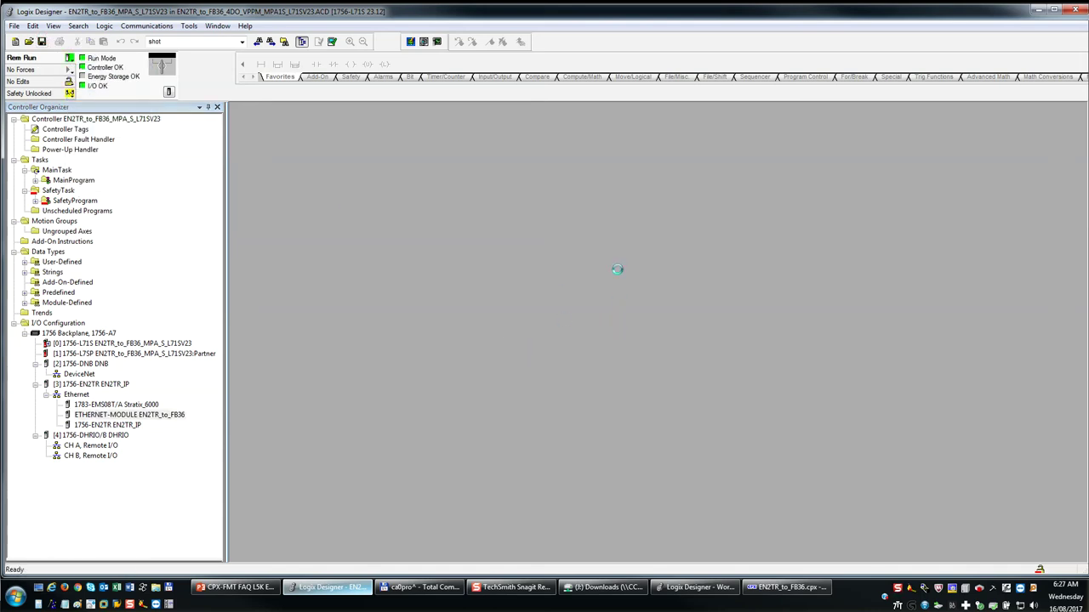
pyautogui.click(501, 423)
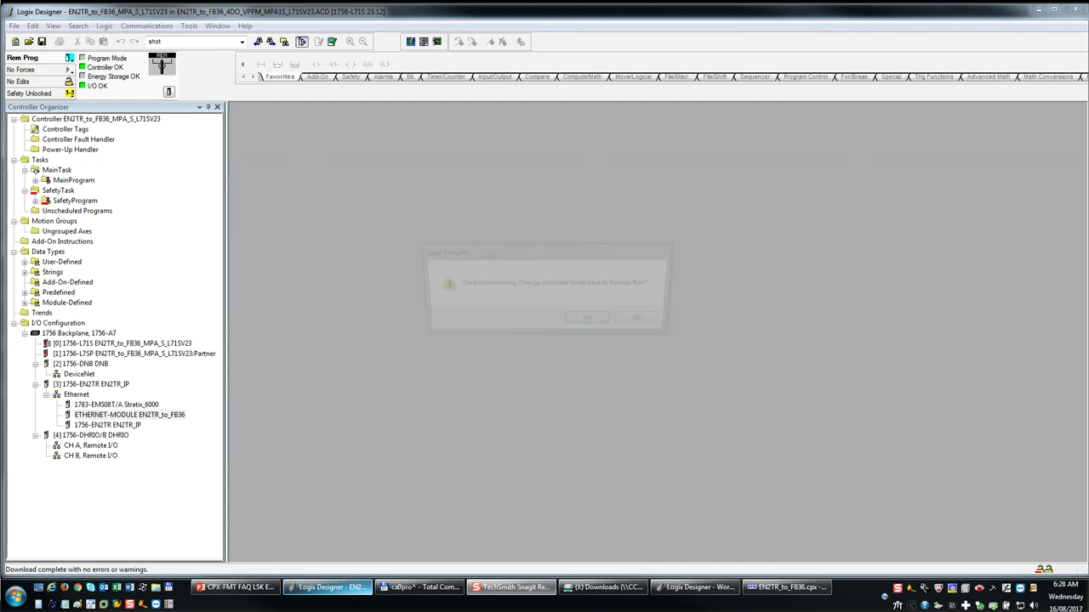
# Return the controller to Remote Run and select the EN2TR_to_FB36 module.
pyautogui.click(592, 322)
pyautogui.click(128, 414)
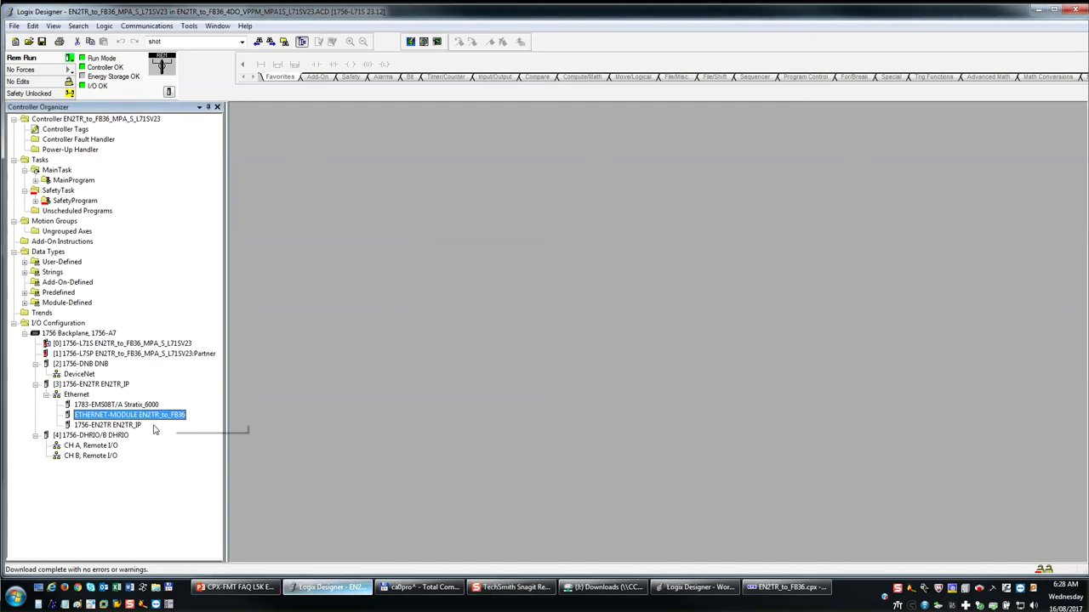
pyautogui.click(145, 405)
# Enable Use Unicast Connection over EtherNet/IP for EN2TR_to_FB36 (RPI 10.0 ms) and apply it online.
pyautogui.doubleClick(150, 415)
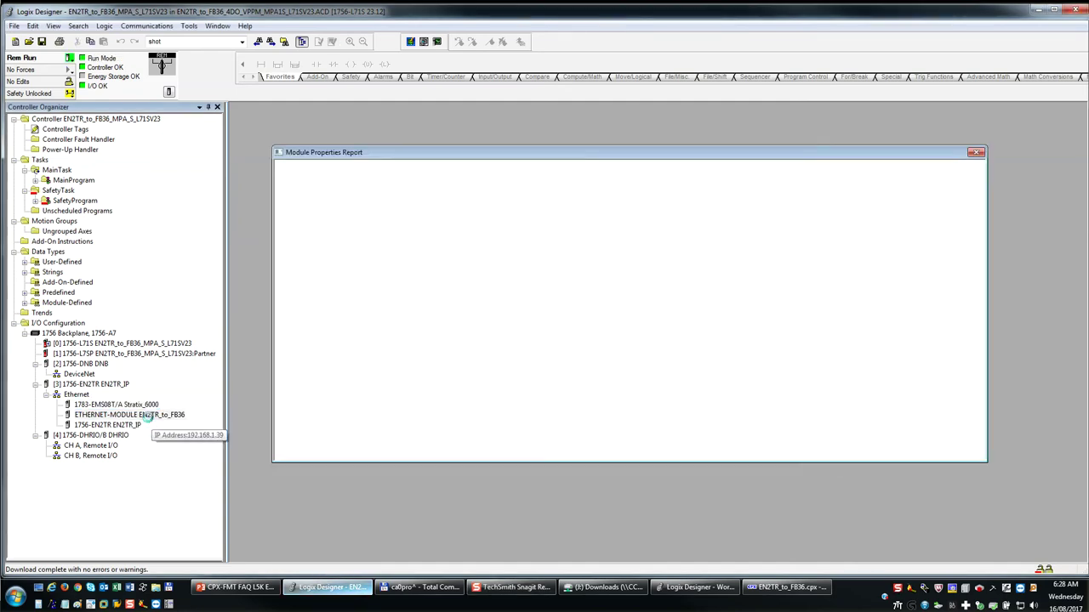
pyautogui.click(274, 128)
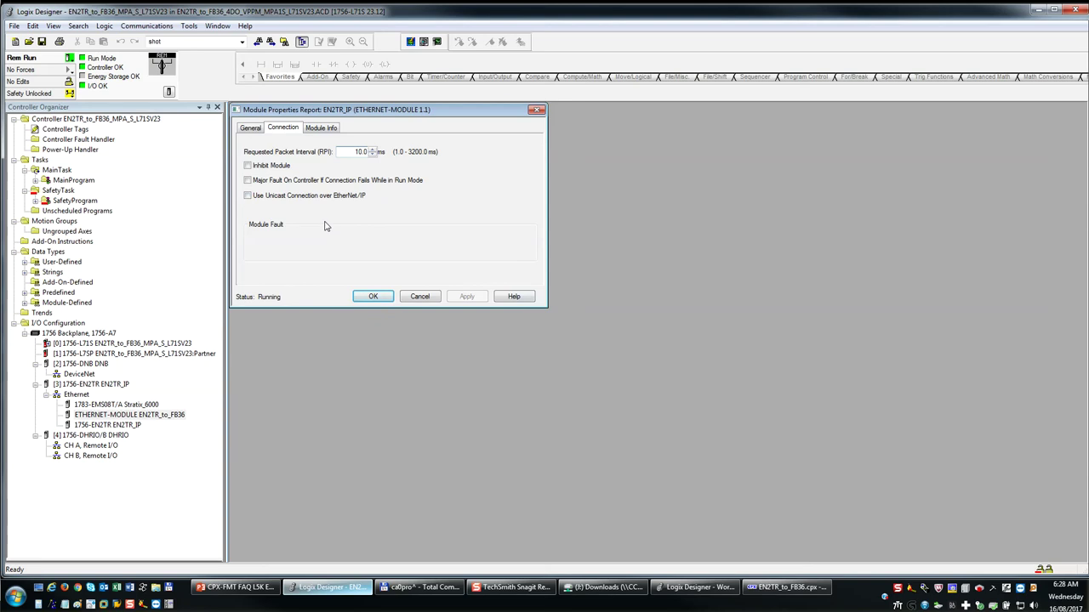
pyautogui.click(248, 200)
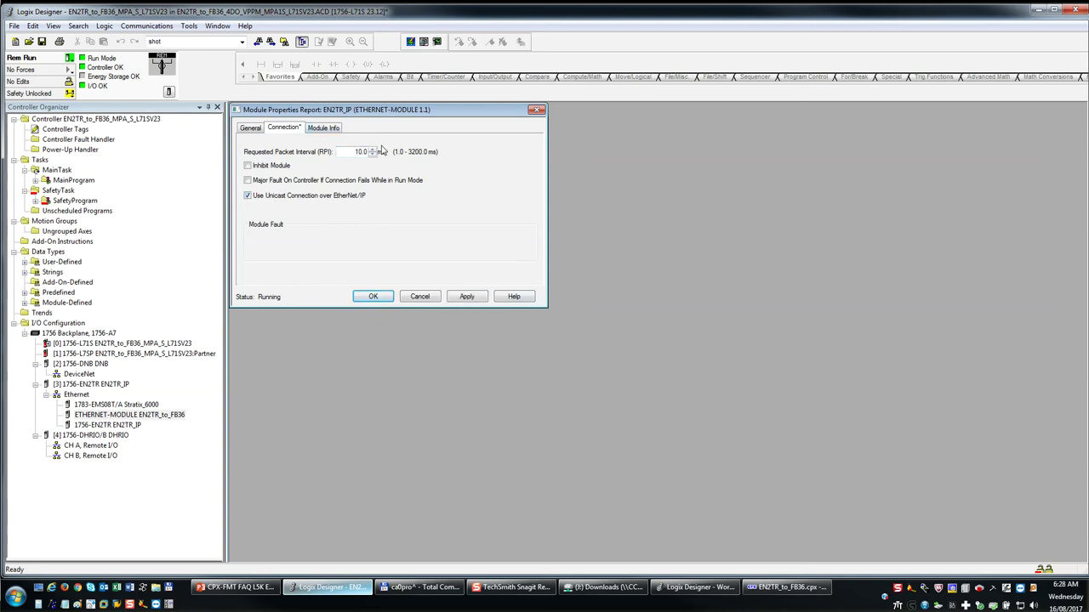
pyautogui.doubleClick(355, 152)
pyautogui.click(464, 299)
pyautogui.click(586, 357)
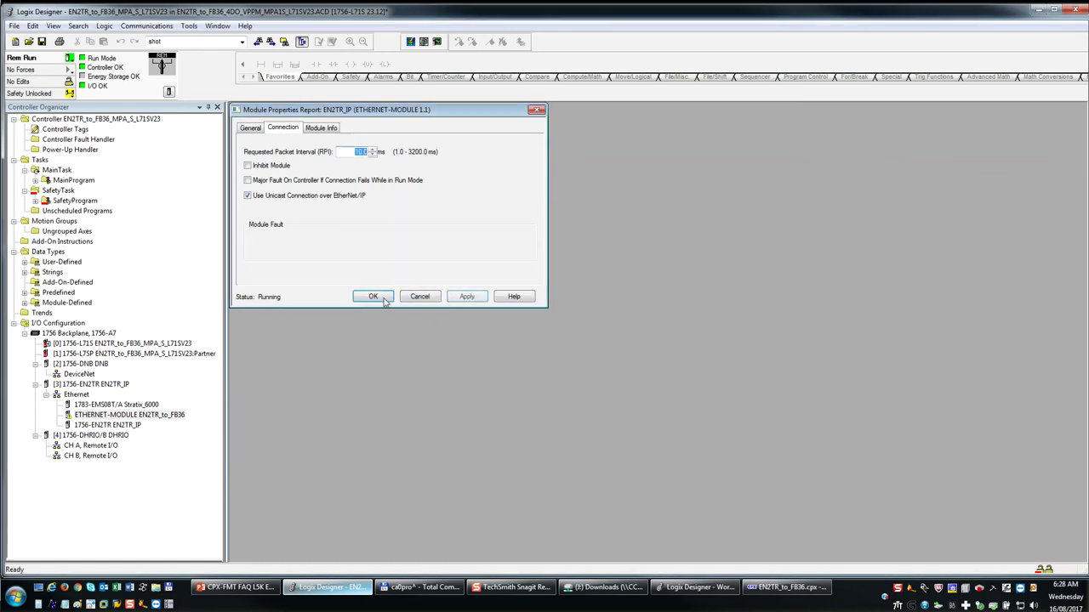
pyautogui.click(375, 298)
pyautogui.click(150, 405)
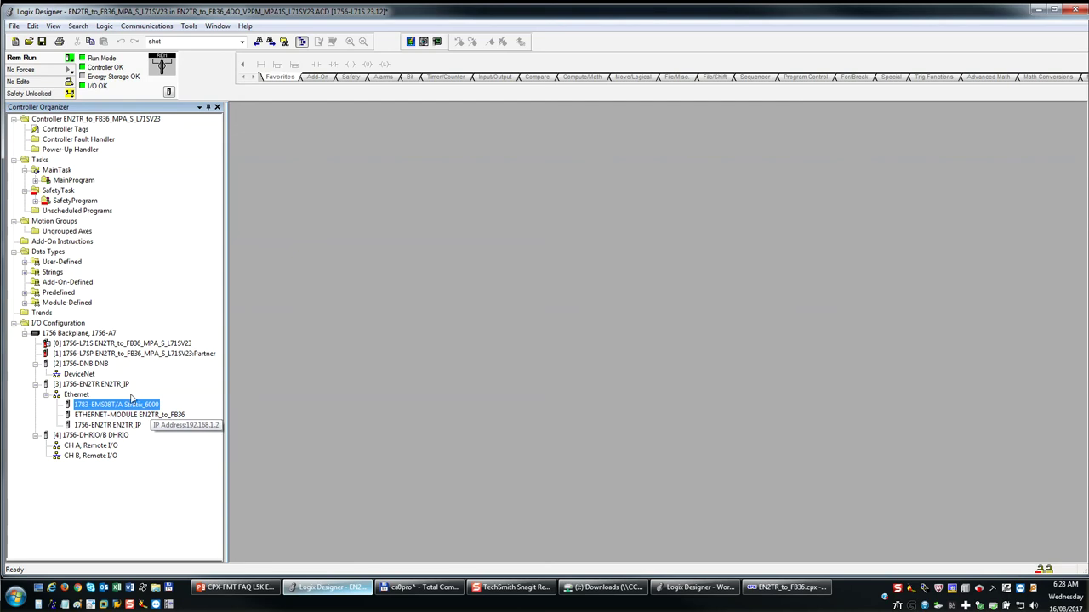